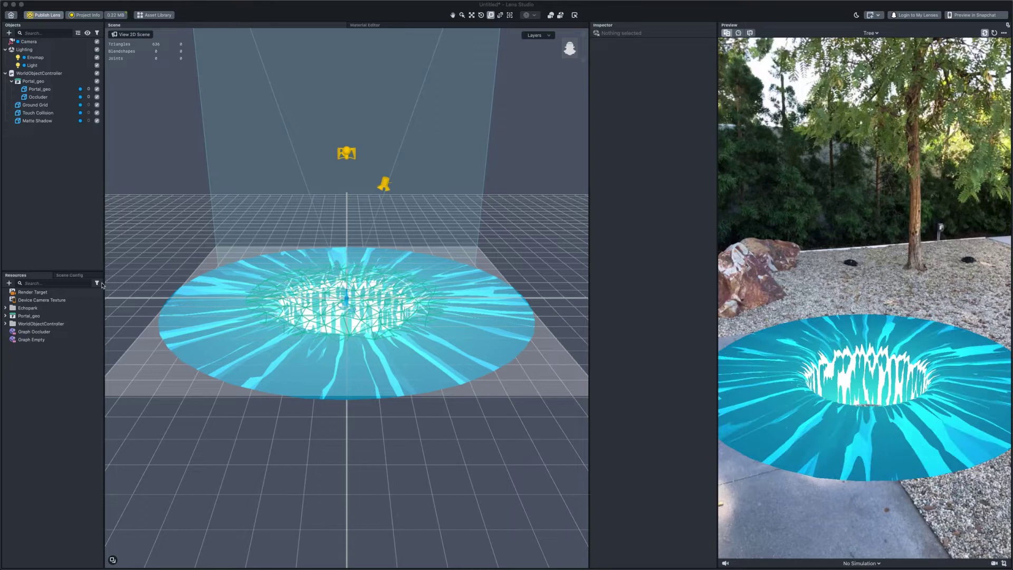
Step: Open the Graph Empty material's graph and add a Texture 2D Object Parameter node in the free area above the existing nodes
left_click(47, 300)
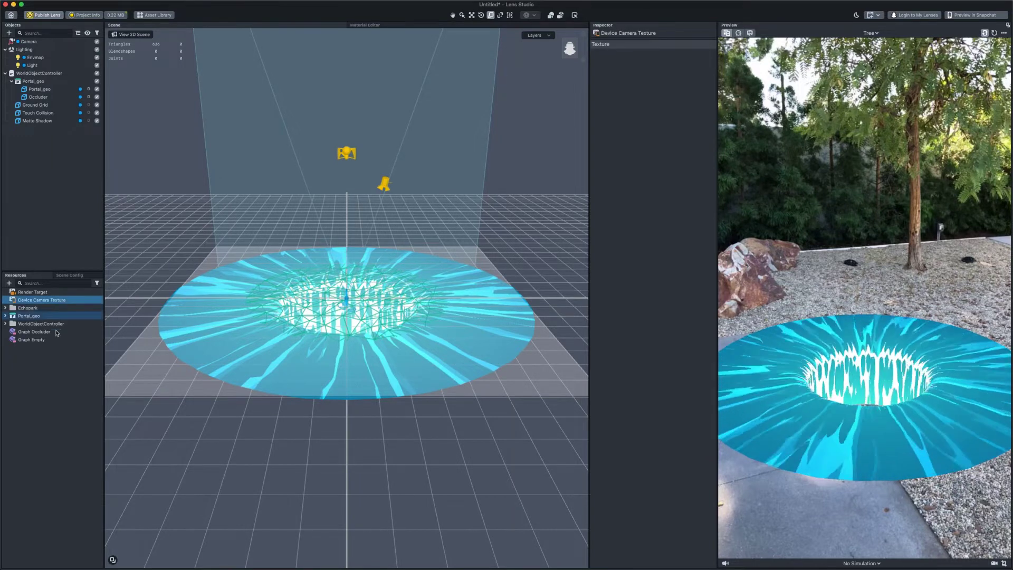
double_click(31, 339)
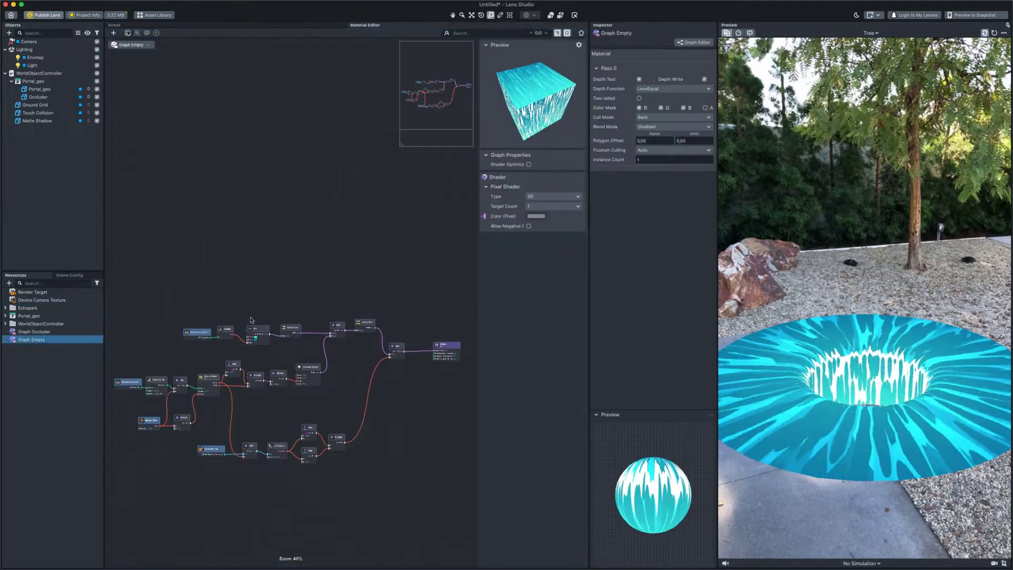
scroll(345, 280, "up", 5)
right_click(354, 277)
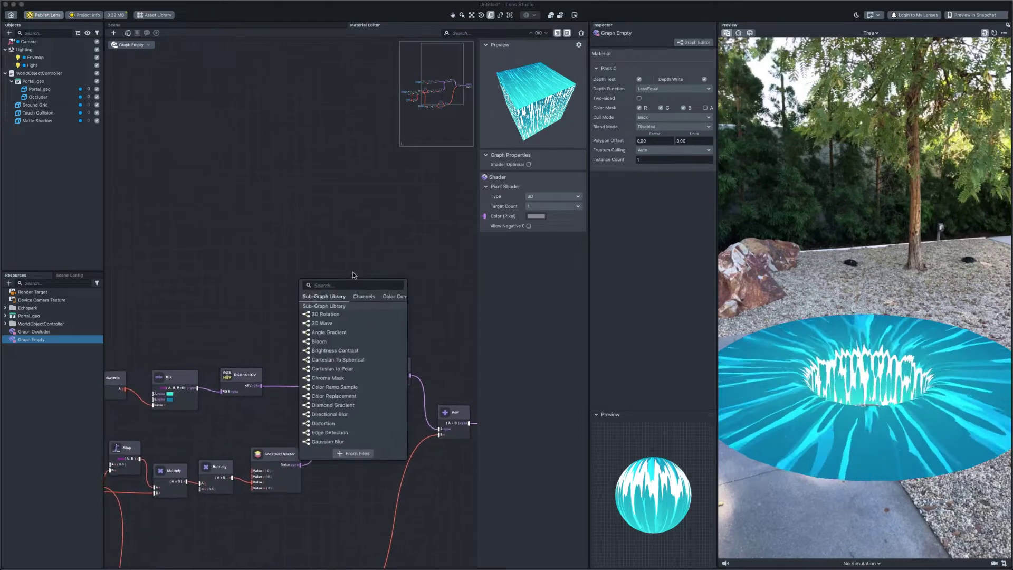
type("text")
left_click(345, 349)
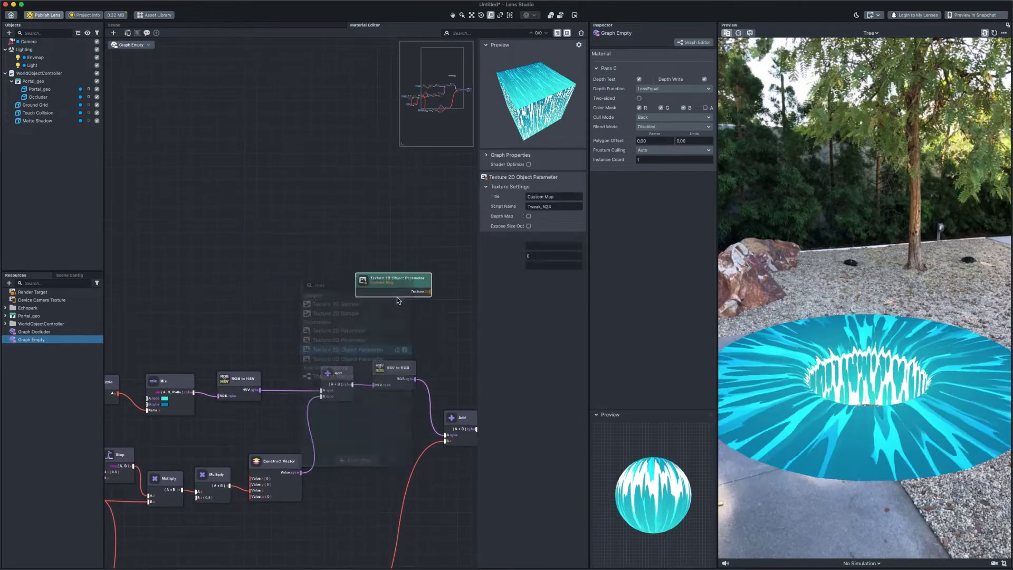
left_click_drag(364, 263, 339, 227)
Step: Add a Texture 2D Sample node beside the Texture 2D Object Parameter node
right_click(368, 273)
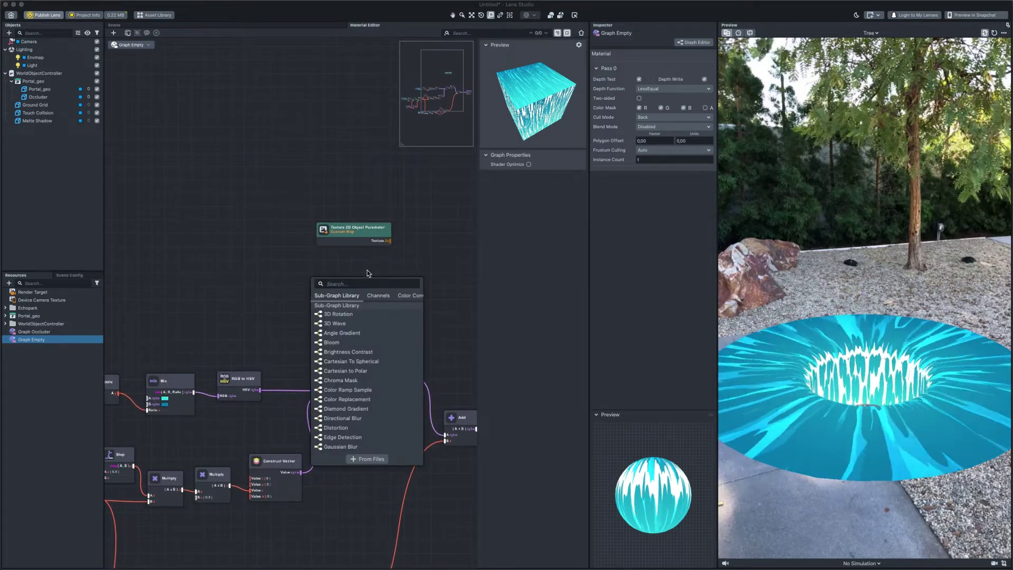
type("sam")
left_click(412, 340)
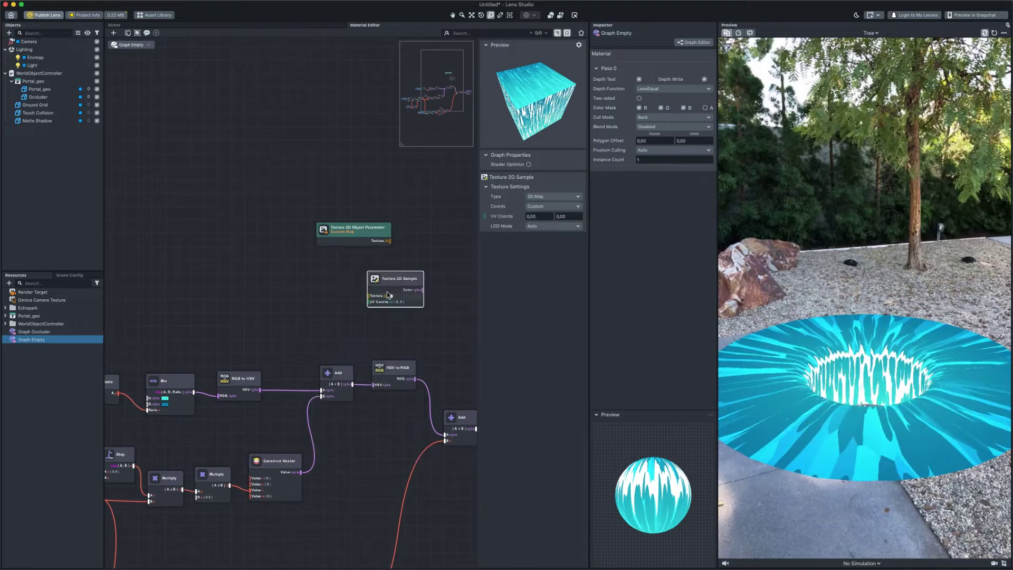
left_click_drag(388, 280, 439, 257)
Step: Add a Screen UV Coord node and wire it and the texture parameter into the Texture 2D Sample node's inputs
right_click(311, 283)
type("uv")
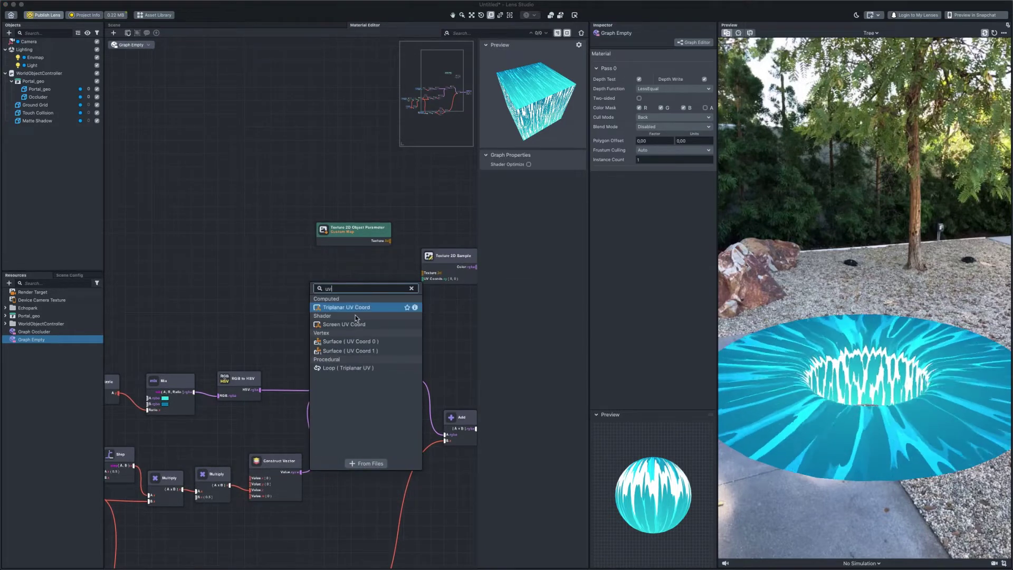
left_click(354, 324)
left_click_drag(393, 285, 423, 278)
left_click_drag(387, 241, 423, 272)
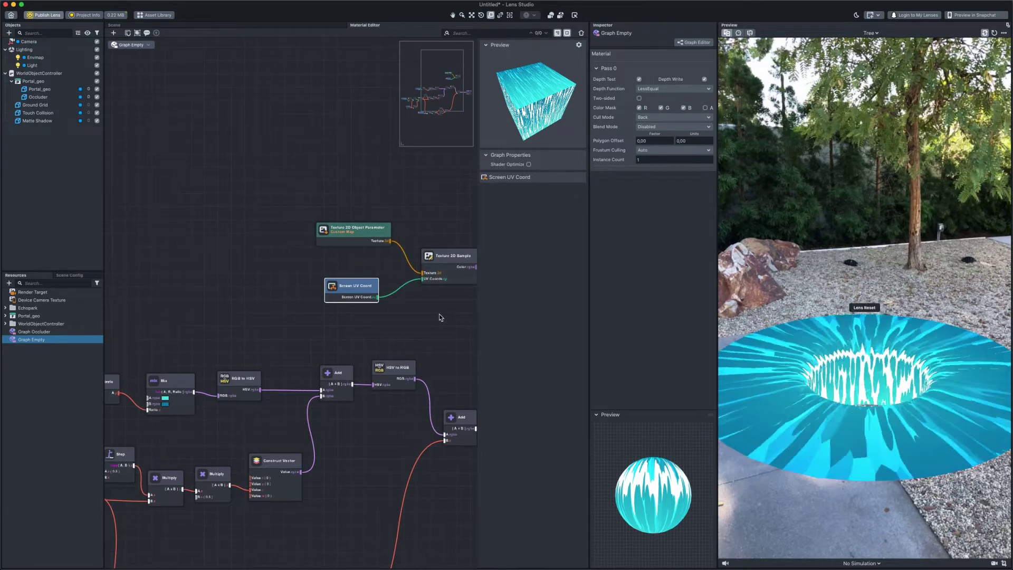
Step: Connect the texture sample's color to the shader's Color (Pixel) input and assign Device Camera Texture as the Custom Map
scroll(332, 337, "right", 5)
left_click_drag(427, 413, 440, 248)
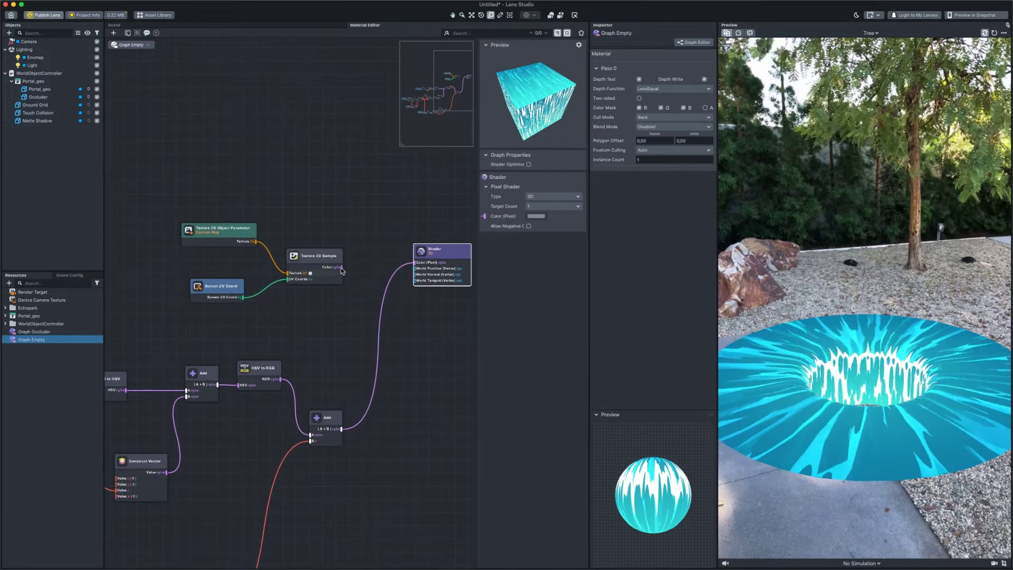
left_click_drag(342, 267, 417, 262)
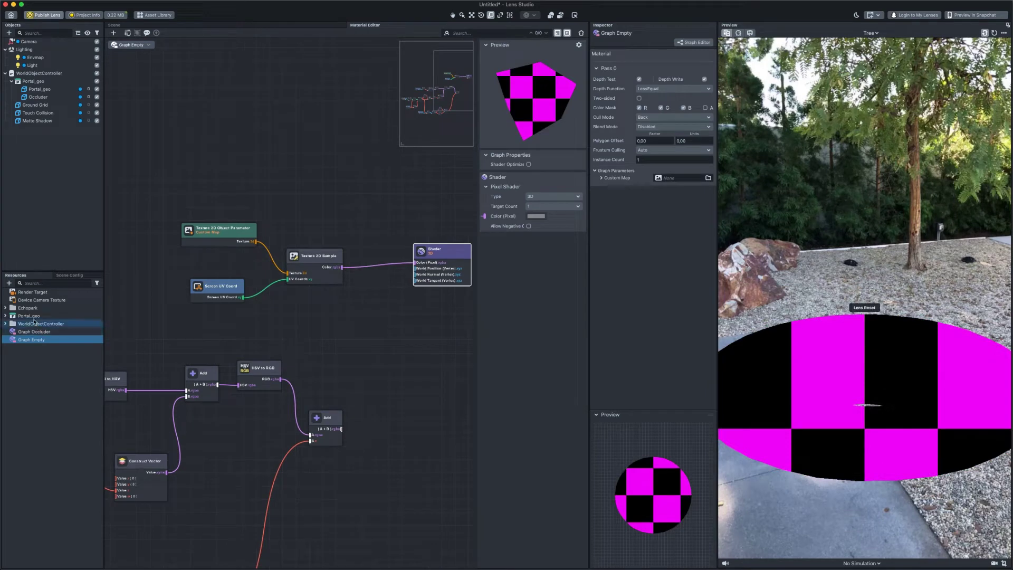
left_click(35, 300)
left_click_drag(590, 214, 667, 181)
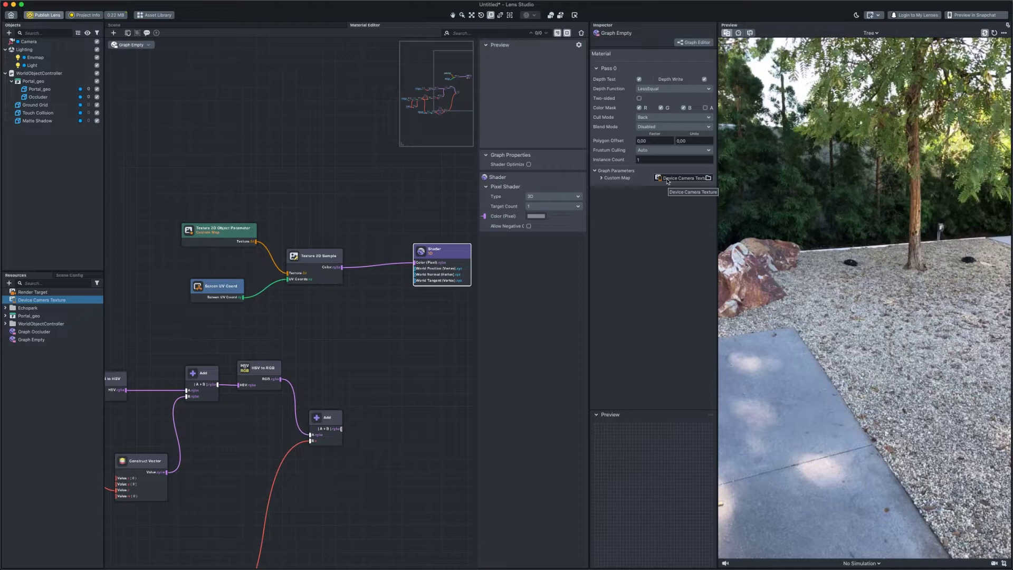
Step: Add a Simplex Noise node in the empty area above the texture sampling nodes
middle_click_drag(174, 272, 281, 400)
right_click(197, 271)
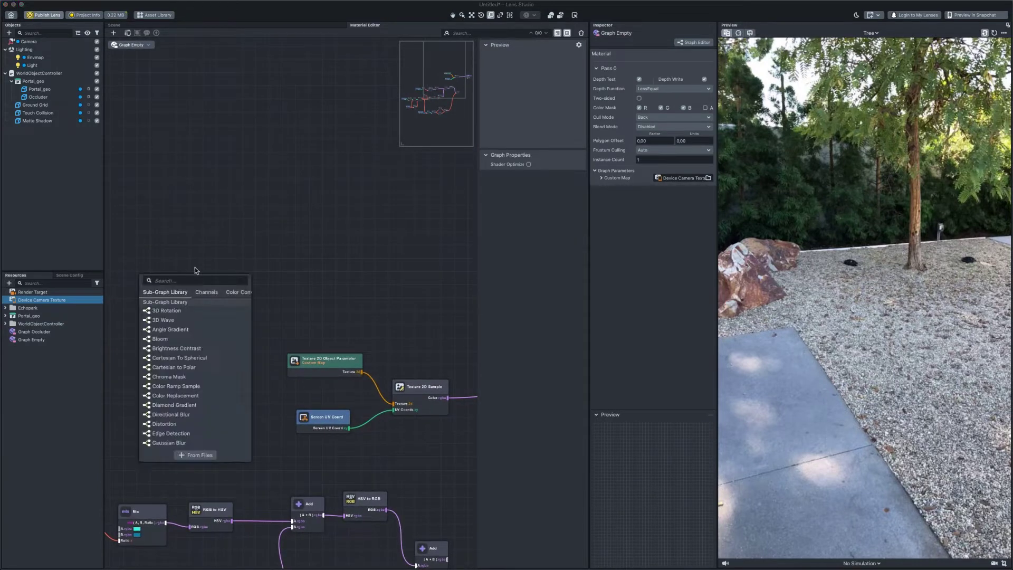
type("noi")
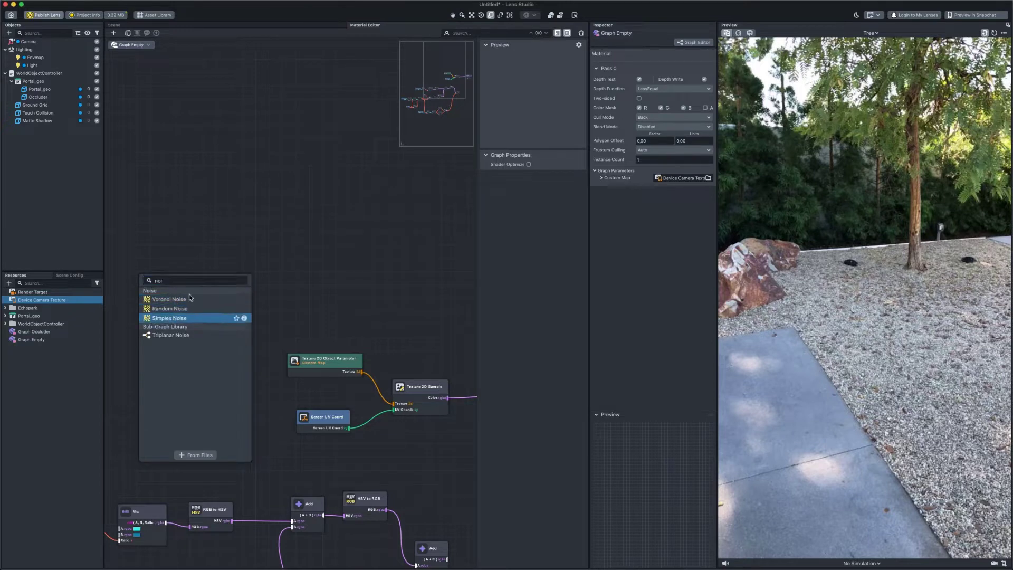
left_click(174, 318)
Step: Add a Surface UV Coord 0 node before the Simplex noise and connect it to the noise's Seed input
scroll(193, 284, "up", 1)
right_click(151, 296)
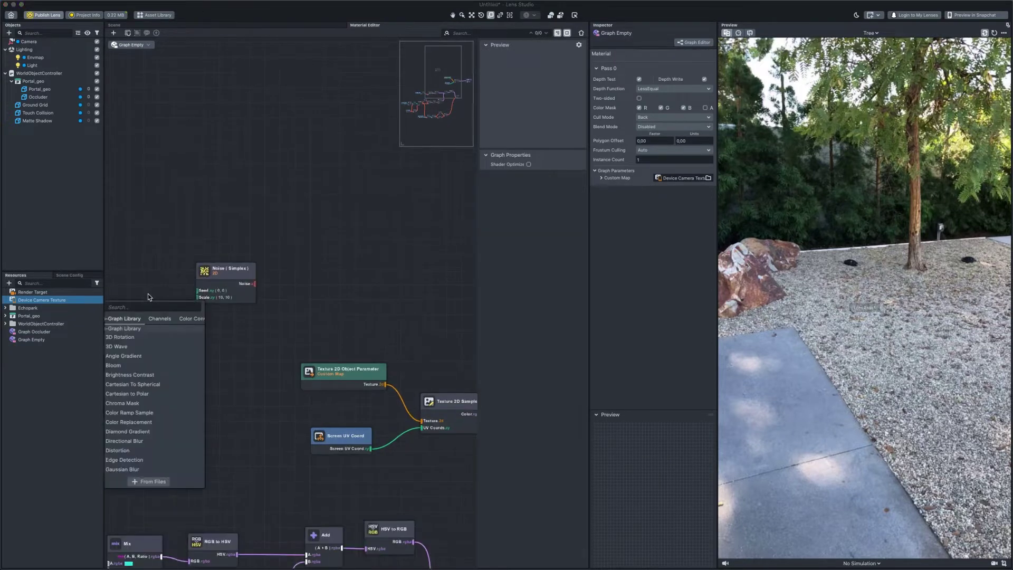
type("uv")
left_click(129, 359)
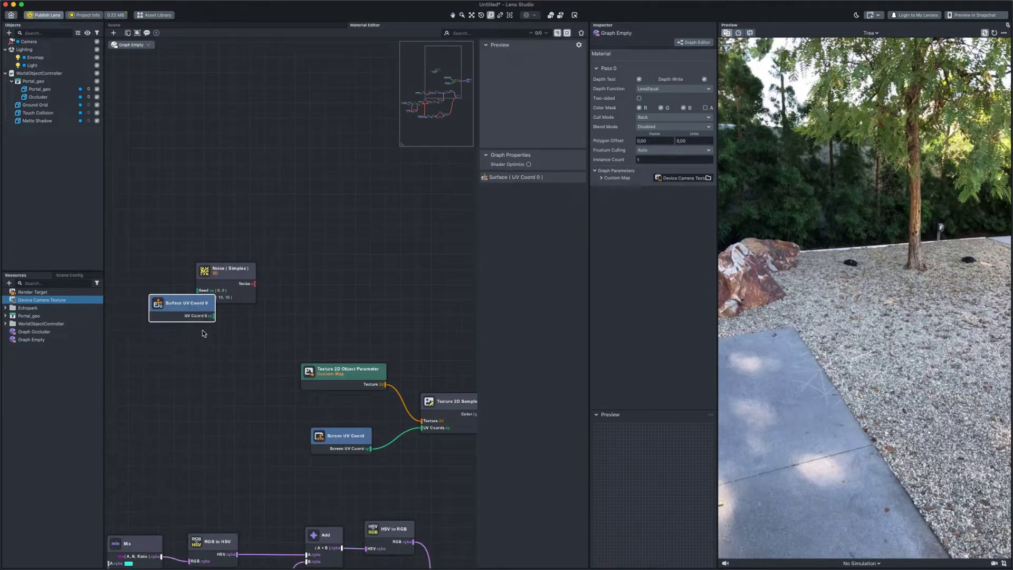
middle_click_drag(204, 333, 242, 333)
scroll(241, 327, "up", 1)
left_click_drag(226, 301, 126, 275)
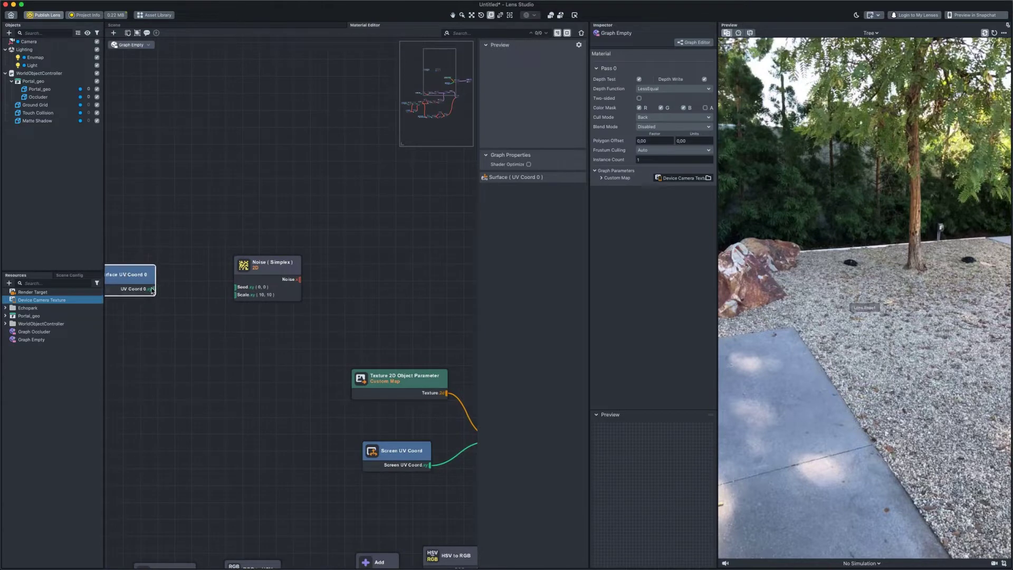
middle_click_drag(328, 319, 199, 321)
scroll(193, 301, "down", 2)
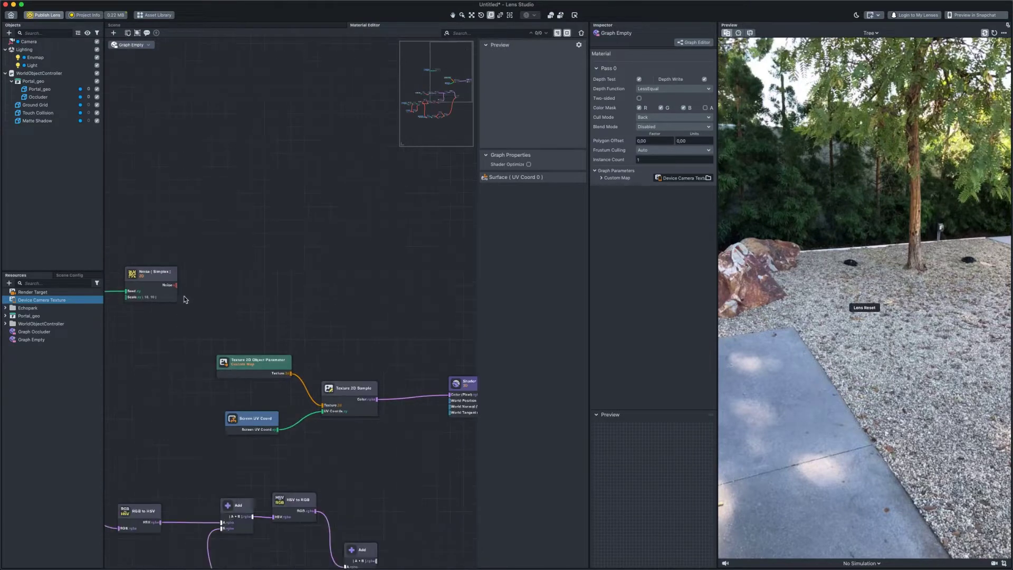
Step: Connect the Simplex noise output to the shader's pixel color and set the noise scale to 15 by 60
left_click_drag(176, 285, 403, 274)
middle_click_drag(114, 304, 247, 309)
scroll(228, 310, "up", 2)
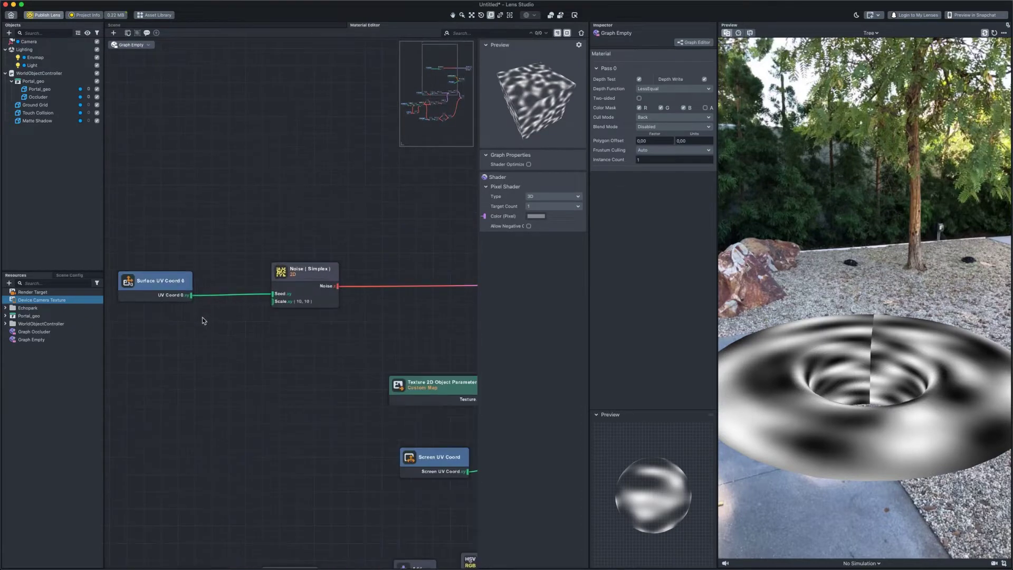
left_click(292, 274)
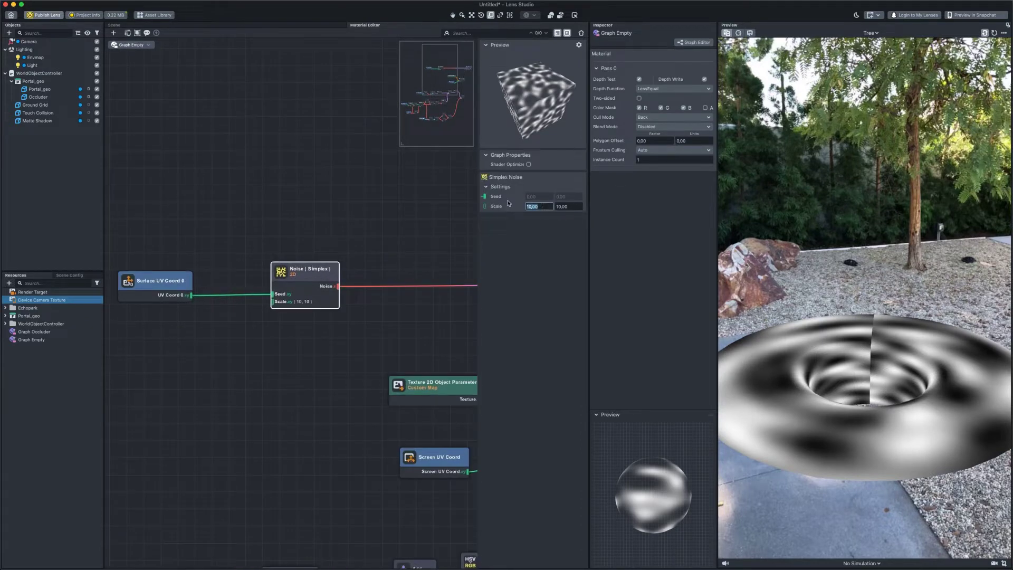
type("15")
key("Tab")
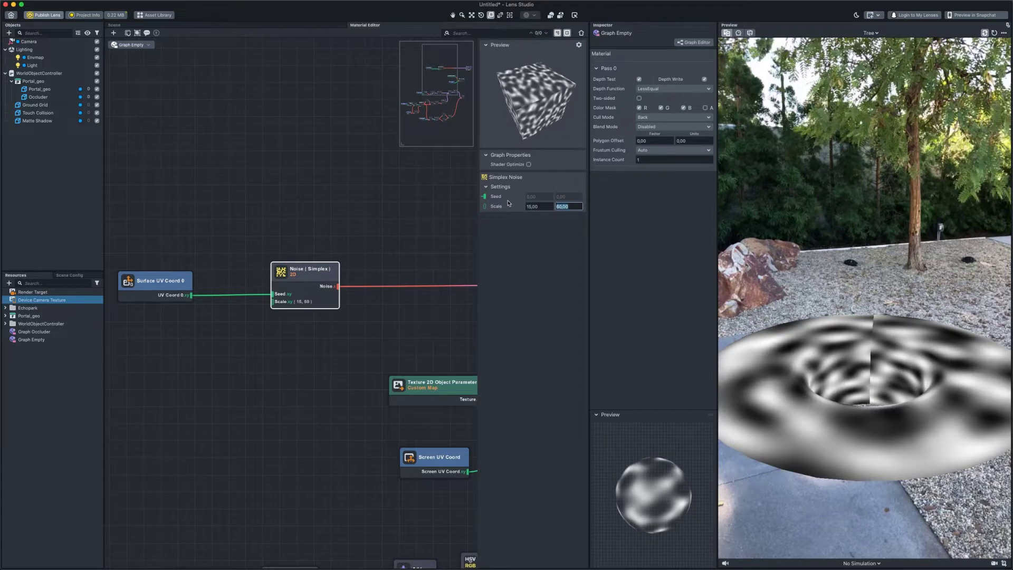
left_click(215, 328)
Step: Insert a Scroll Coords node between Surface UV Coord 0 and the Simplex noise
left_click_drag(157, 278, 101, 278)
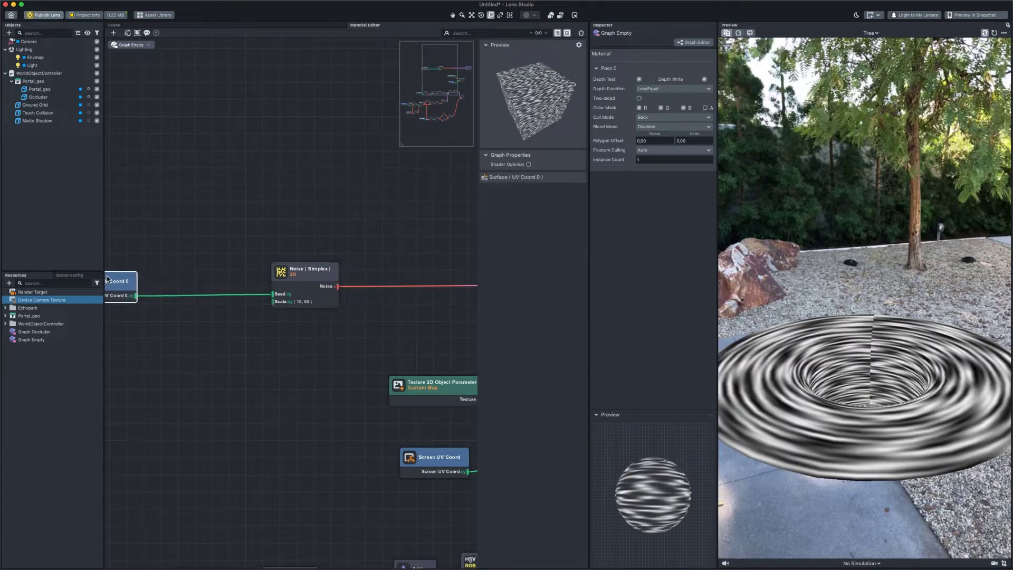
left_click(162, 314)
key("Tab")
type("scroll")
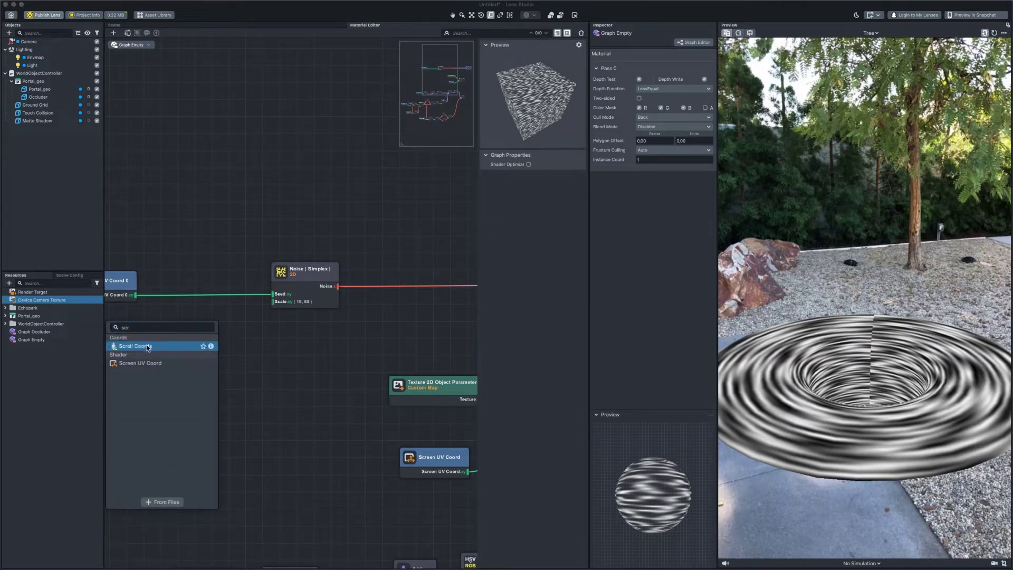
left_click(150, 345)
left_click_drag(185, 318, 197, 277)
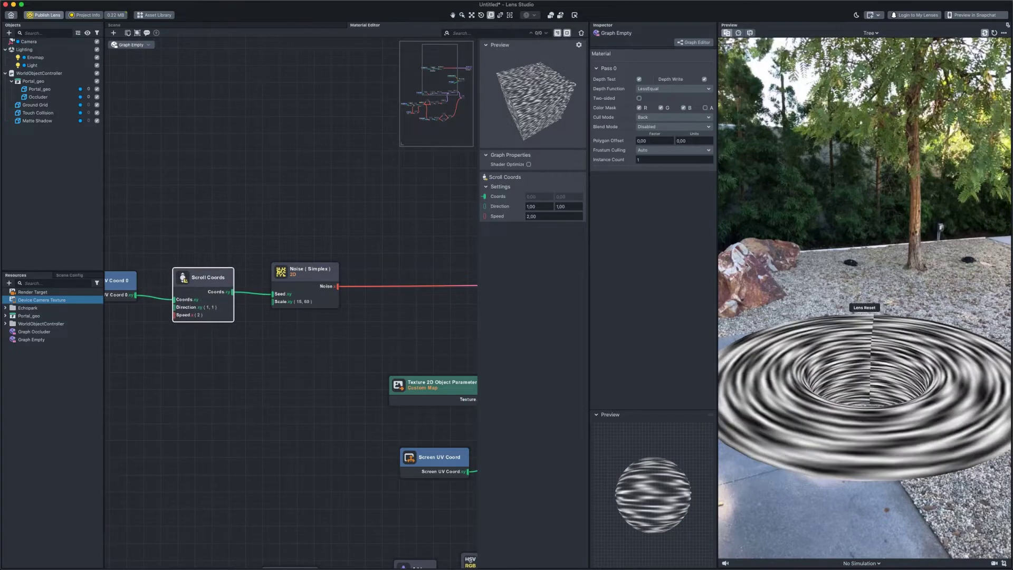
Step: Set the Scroll Coords direction to 0, 1 and its speed to 0.1
type("0")
key("Tab")
key("Tab")
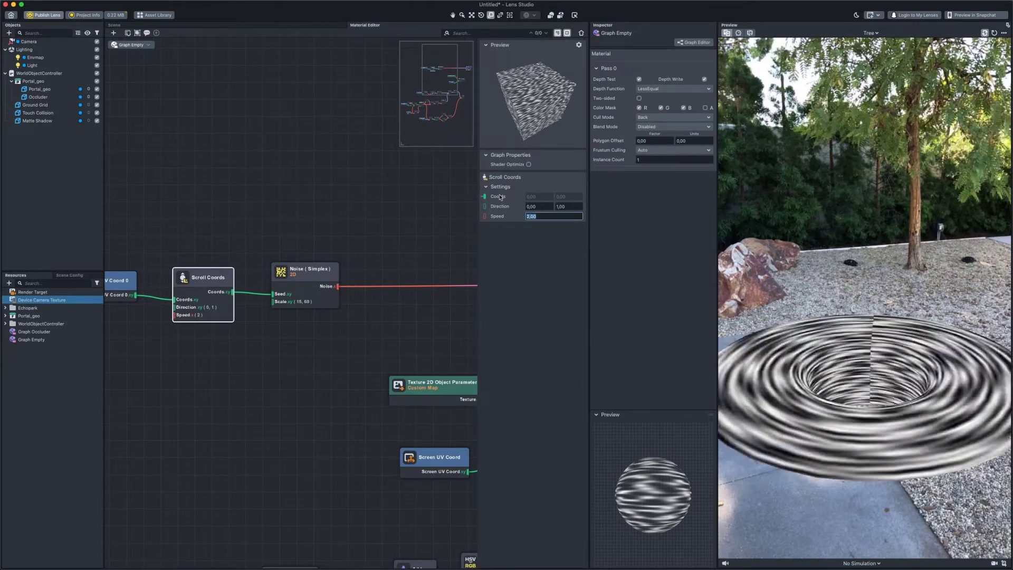
Step: Insert a Remap node on the connection between the Simplex noise and the shader
middle_click_drag(387, 298, 335, 302)
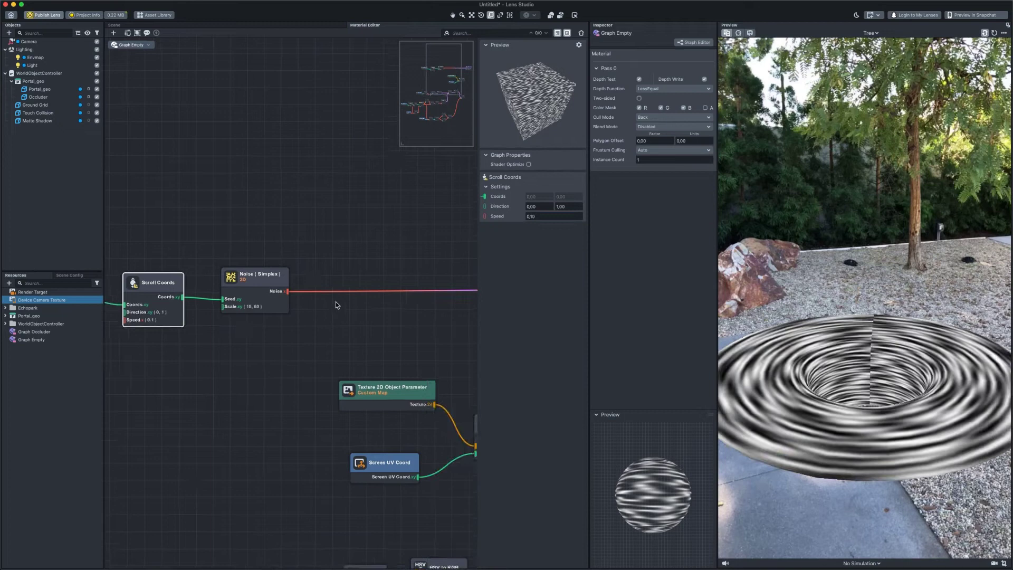
scroll(336, 302, "up", 1)
double_click(338, 305)
type("rem")
left_click(318, 335)
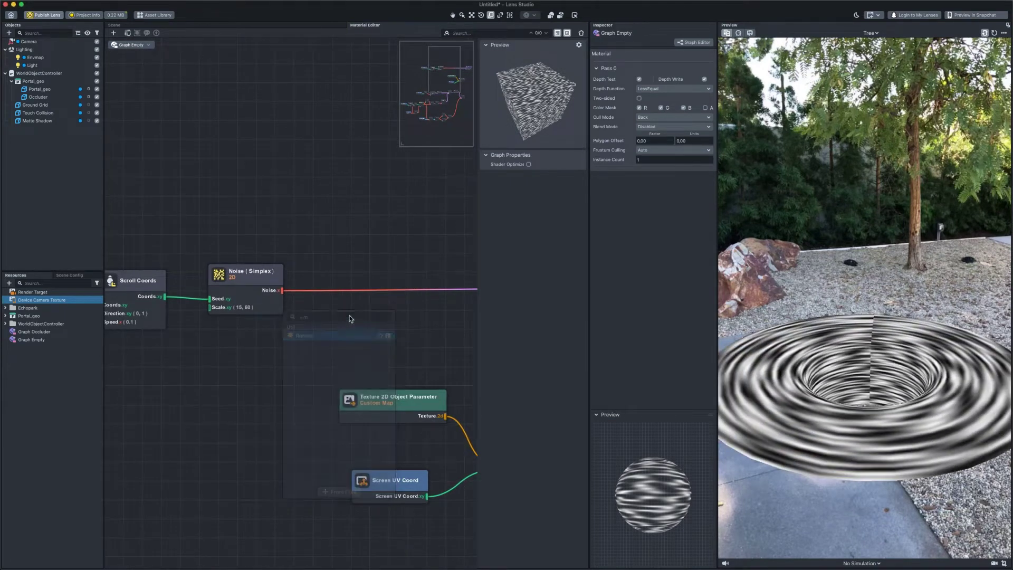
left_click_drag(369, 313, 347, 262)
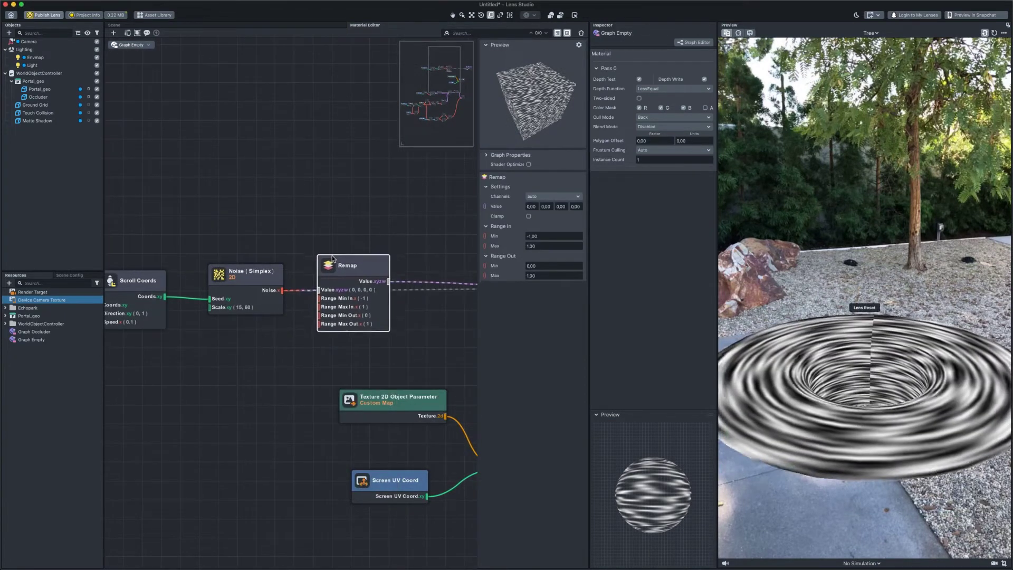
Step: Set the Remap node's Range In minimum to 0 and its Range Out minimum to -1
left_click(538, 236)
type("0")
key("Tab")
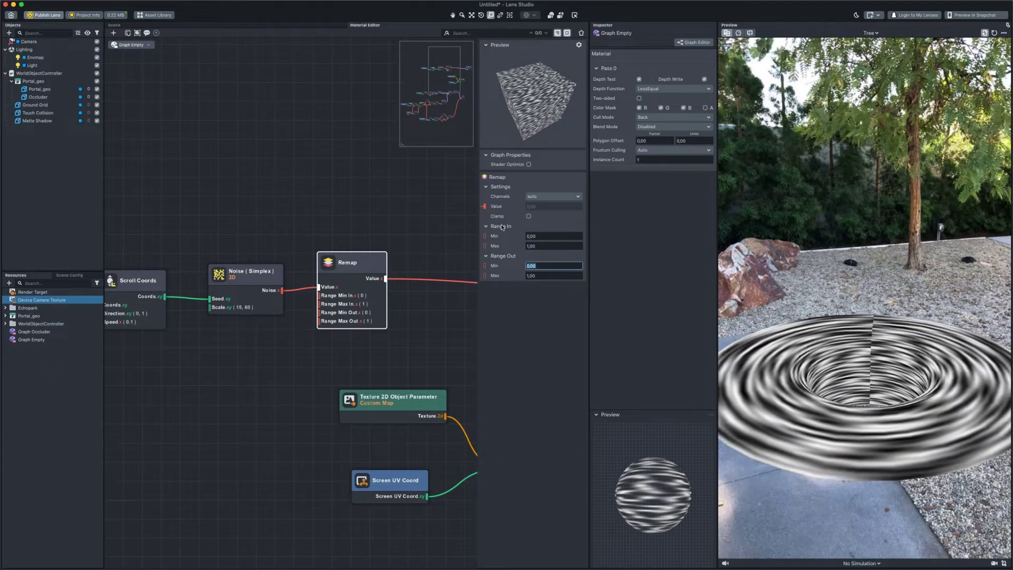
type("-1")
key("Return")
Step: Move the texture sampling nodes above the noise chain and reconnect the Texture 2D Sample color to the shader's pixel color
middle_click_drag(398, 339, 240, 355)
scroll(285, 354, "down", 2)
left_click_drag(418, 301, 484, 296)
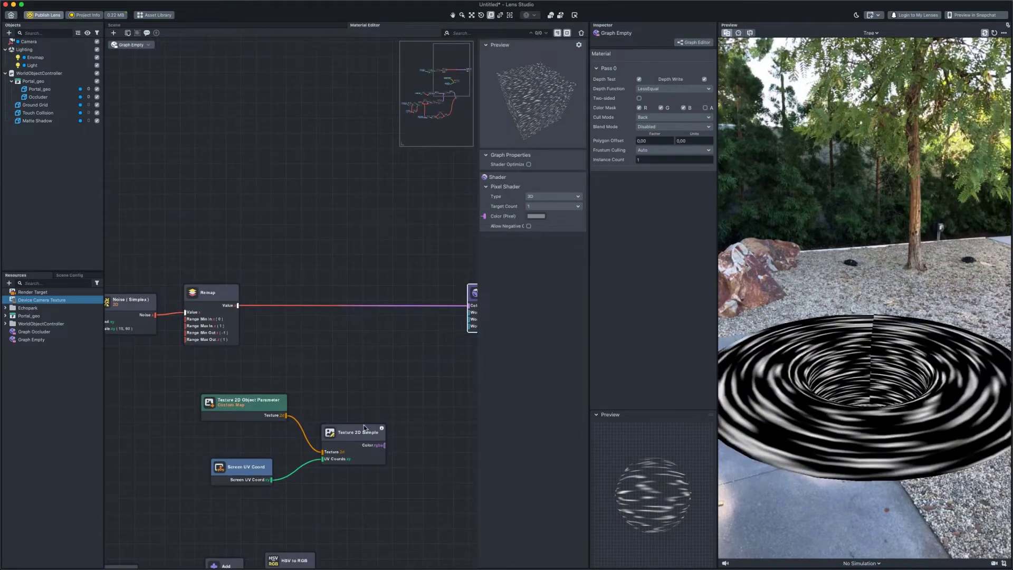
left_click(348, 435)
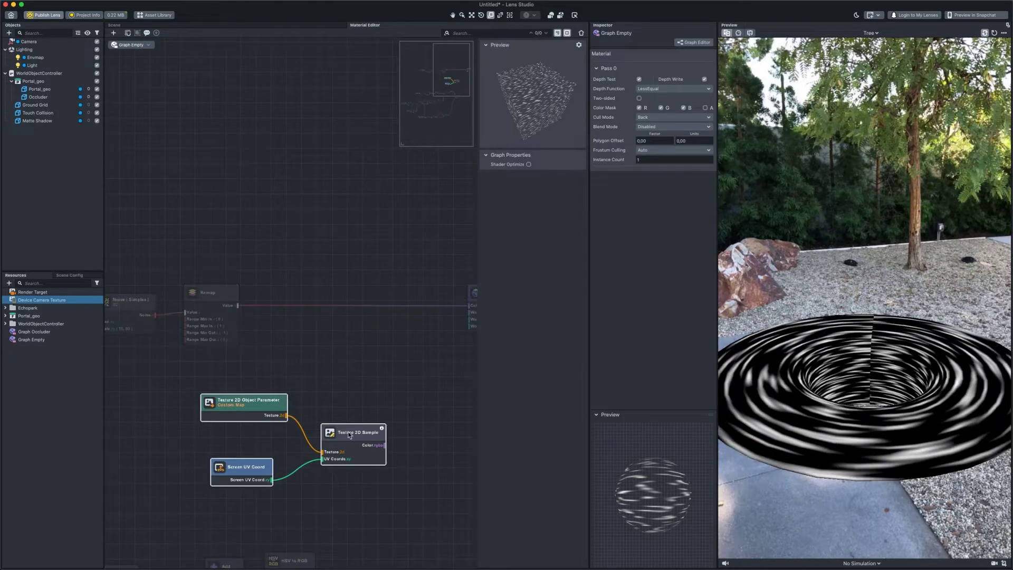
left_click_drag(347, 435, 469, 305)
left_click(368, 235)
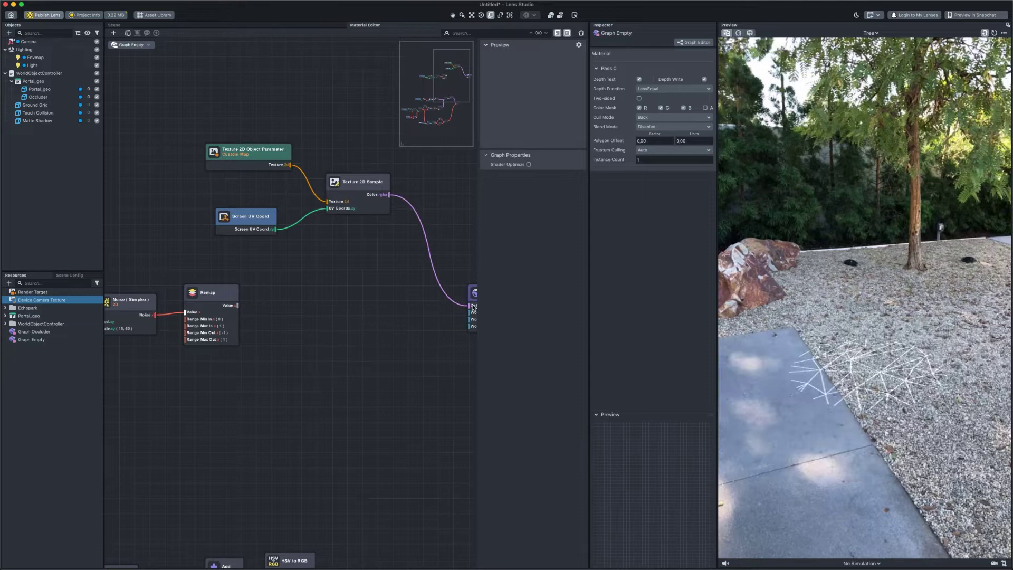
Step: Insert an Add node between Screen UV Coord and the texture sample, and feed the Remap value into its B input
right_click(289, 283)
type("add")
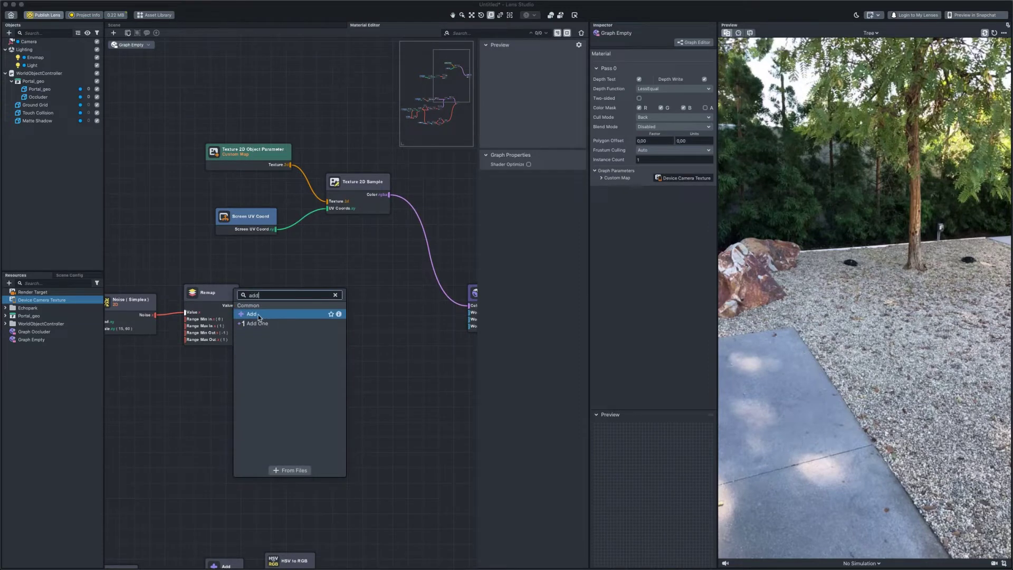
key("Return")
left_click_drag(247, 219, 200, 218)
left_click_drag(311, 294, 284, 213)
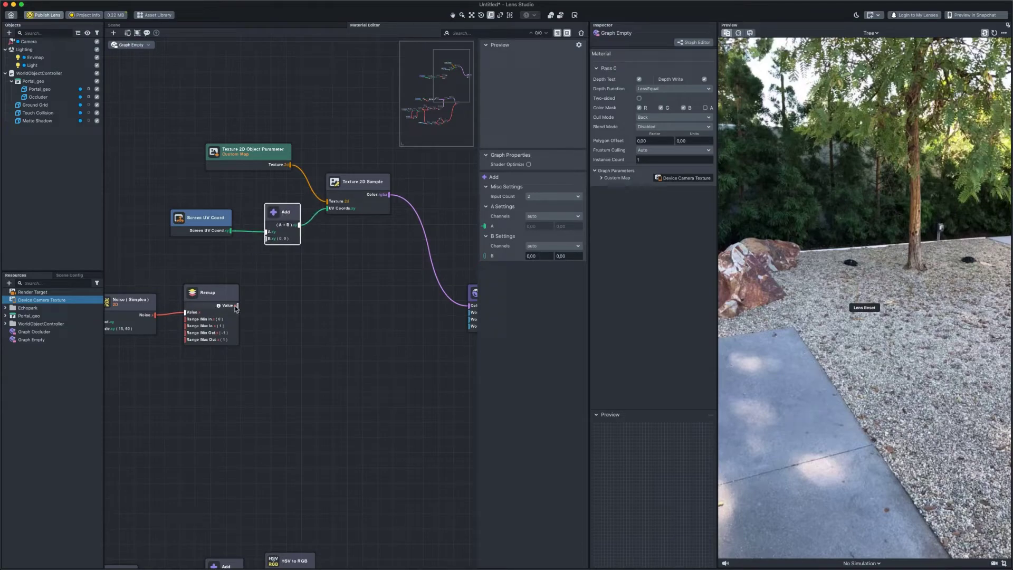
left_click_drag(236, 307, 271, 240)
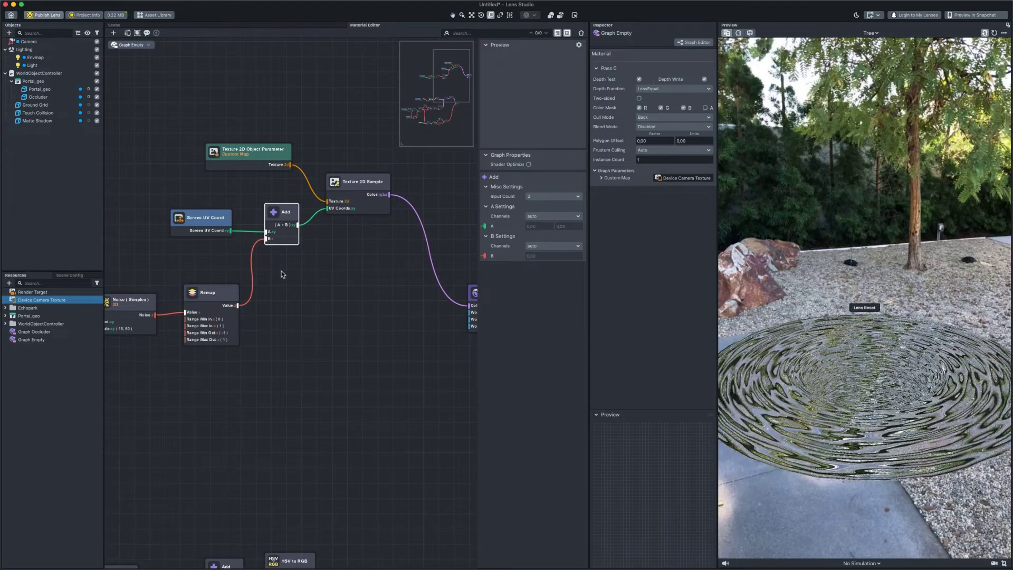
Step: Insert a Multiply node between the Remap and Add nodes, making room for it, and set its B value to 0.05
left_click_drag(197, 251, 389, 155)
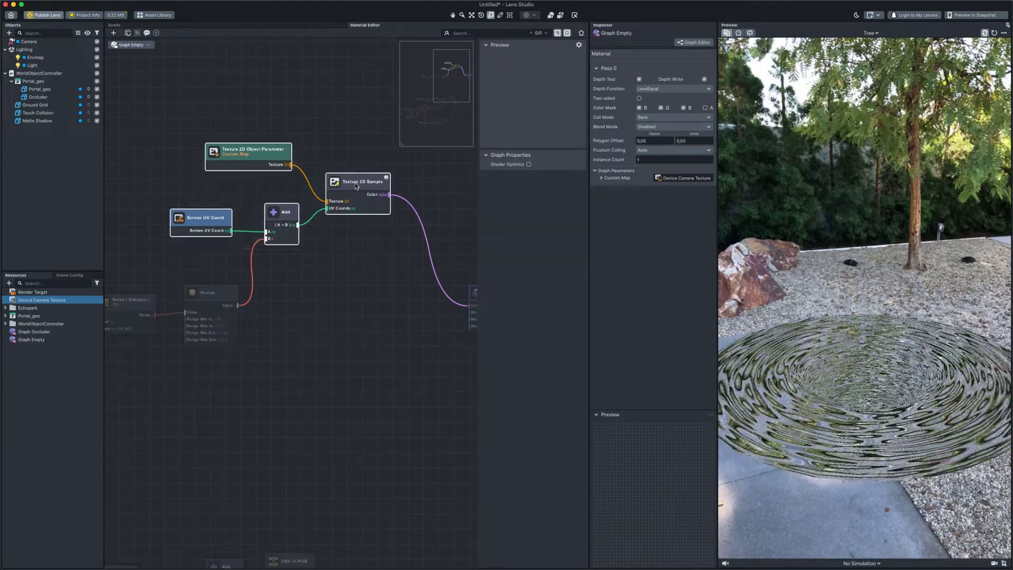
left_click_drag(353, 184, 407, 169)
left_click(323, 276)
key("Tab")
type("multiply")
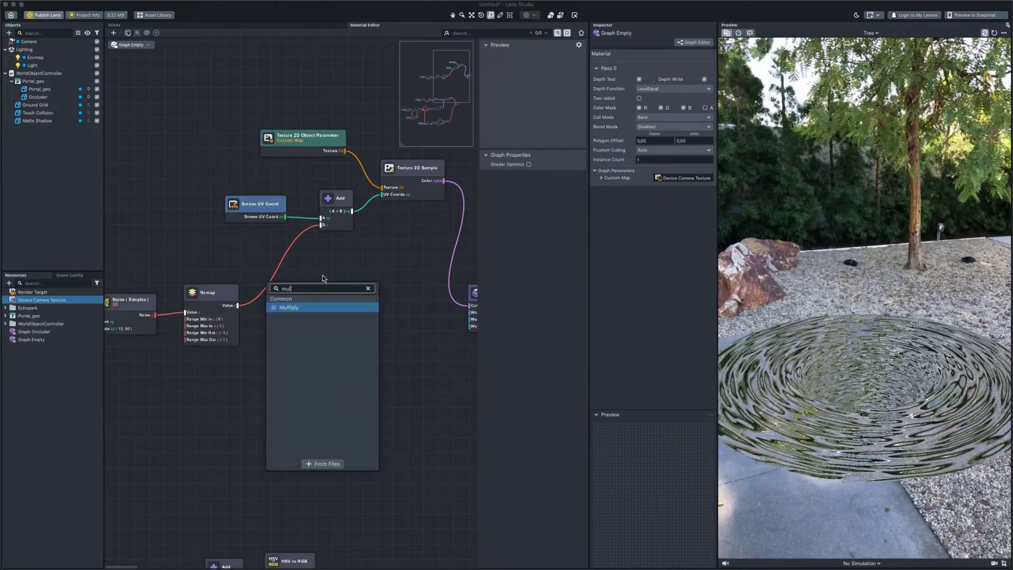
key("Return")
left_click_drag(338, 286, 279, 288)
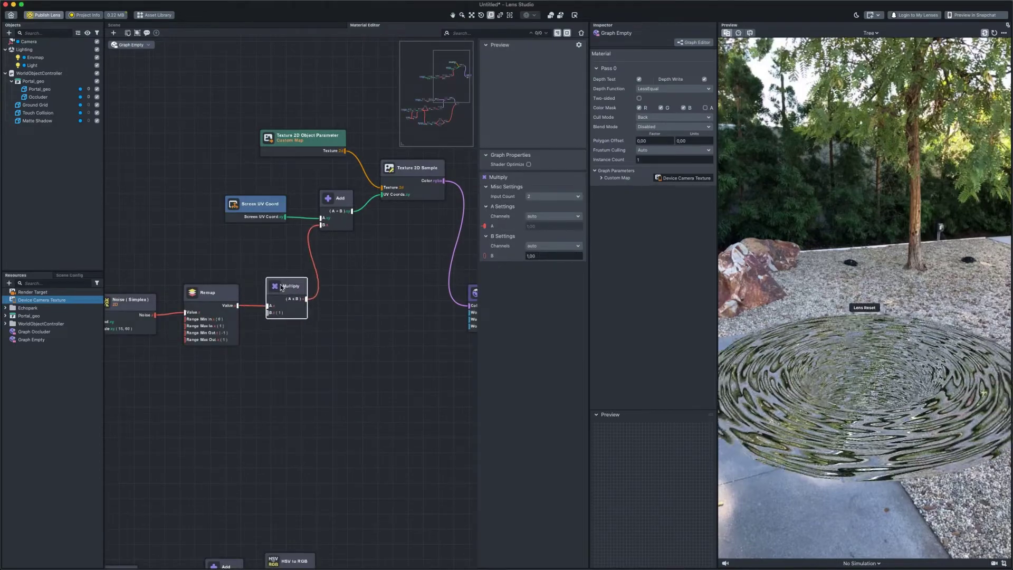
left_click(533, 255)
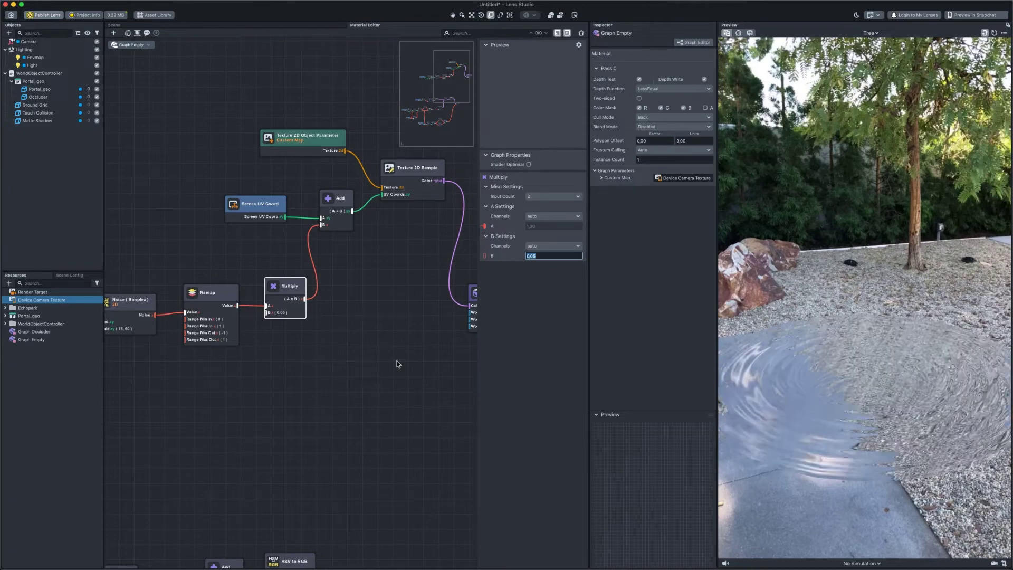
Step: Branch a Channels (Swizzle) node set to y off Surface UV Coord and connect its output to the shader's pixel color
scroll(233, 424, "down", 2)
middle_click_drag(232, 425, 391, 373)
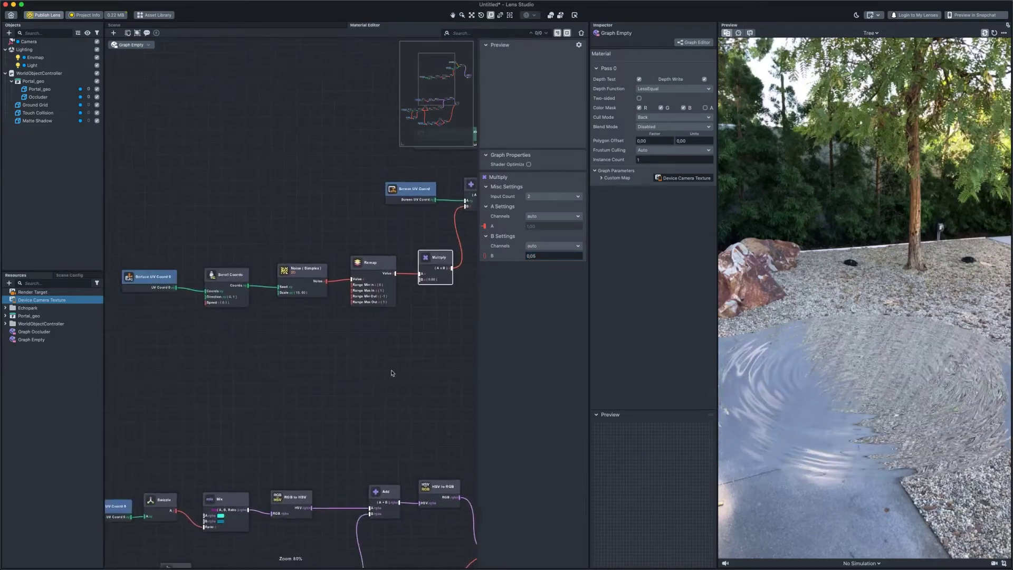
left_click_drag(177, 290, 211, 346)
type("sw")
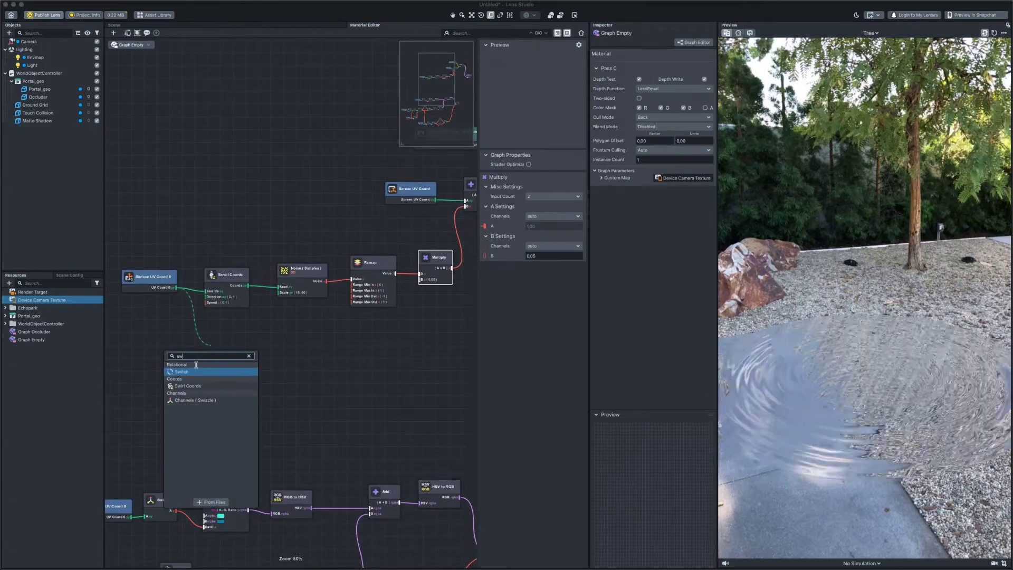
left_click(196, 400)
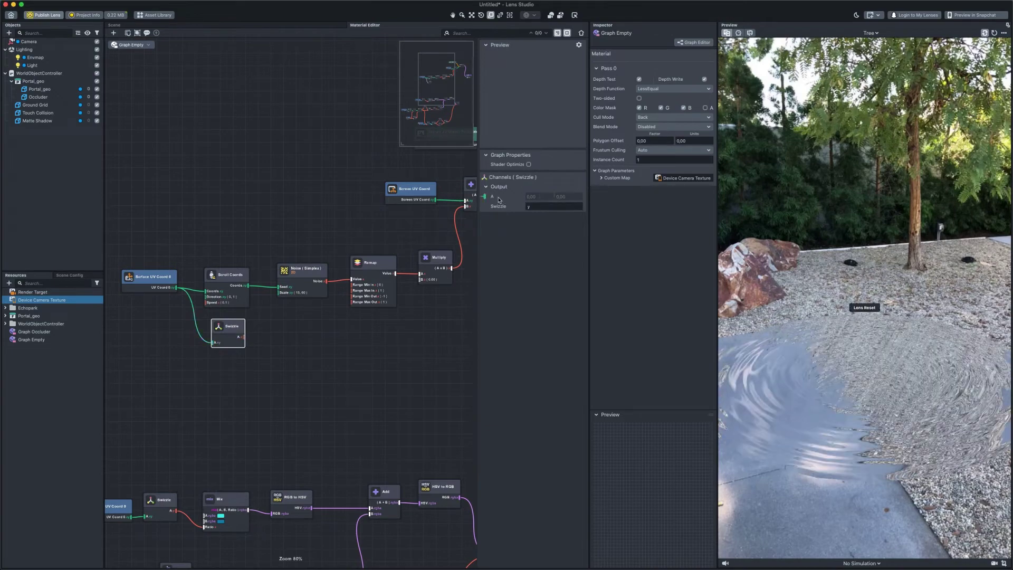
middle_click_drag(322, 355, 222, 364)
scroll(223, 364, "down", 1)
left_click_drag(158, 347, 473, 337)
scroll(211, 359, "up", 6)
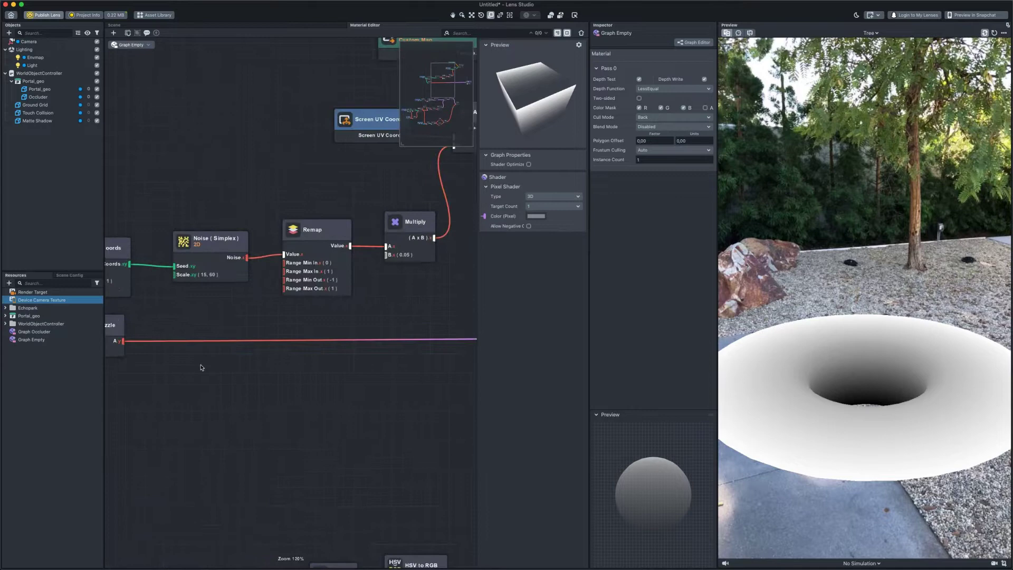
Step: Insert a Remap node on the connection from Swizzle to the shader and line the two nodes up below the noise chain
right_click(251, 369)
type("rem")
left_click(233, 394)
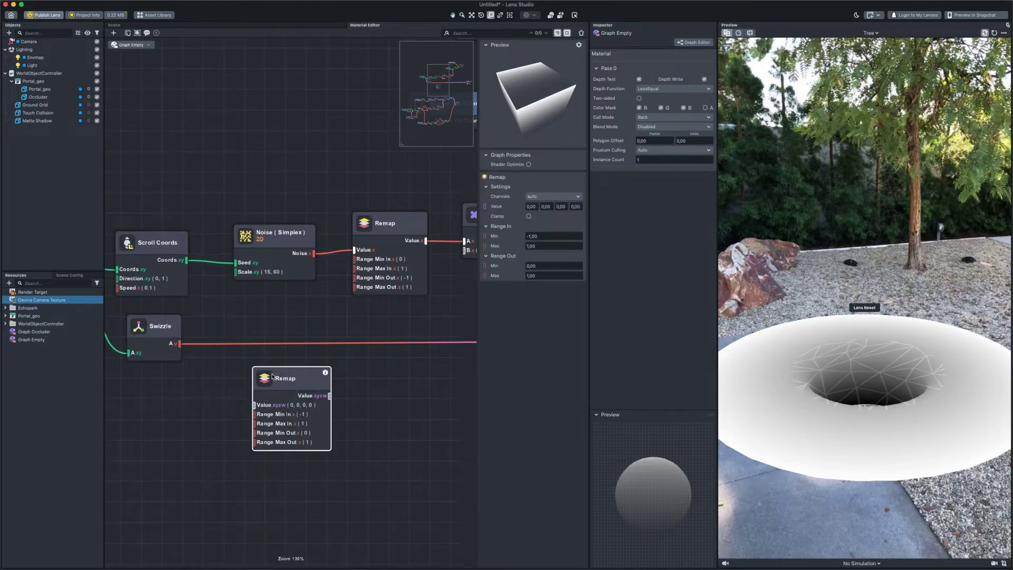
left_click_drag(267, 377, 278, 349)
left_click_drag(155, 324, 157, 355)
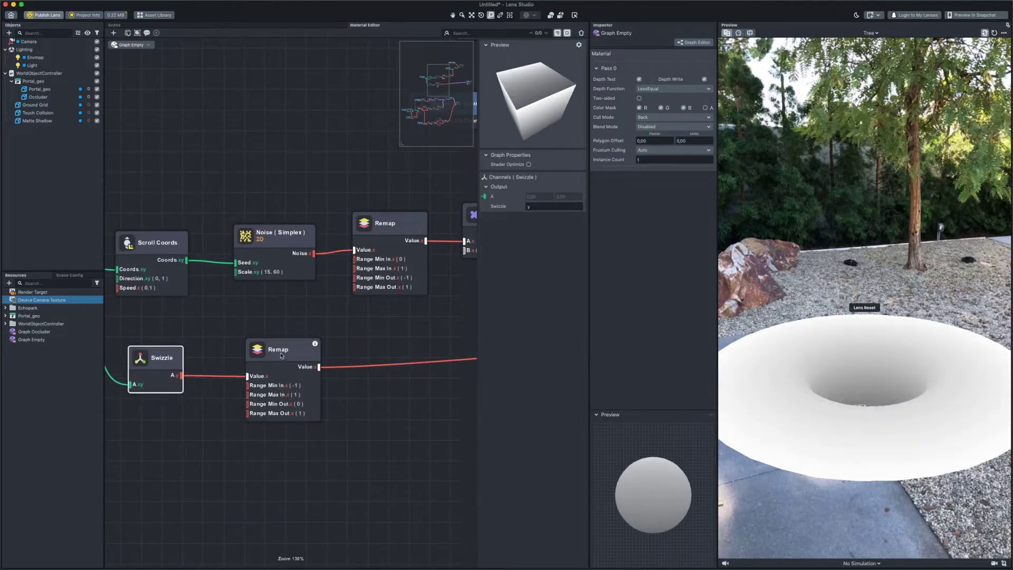
Step: Set the new Remap's Range In to 0.70–0.95 and Range Out minimum to 1 and maximum to 0, and enable Clamp
left_click(281, 352)
left_click(543, 236)
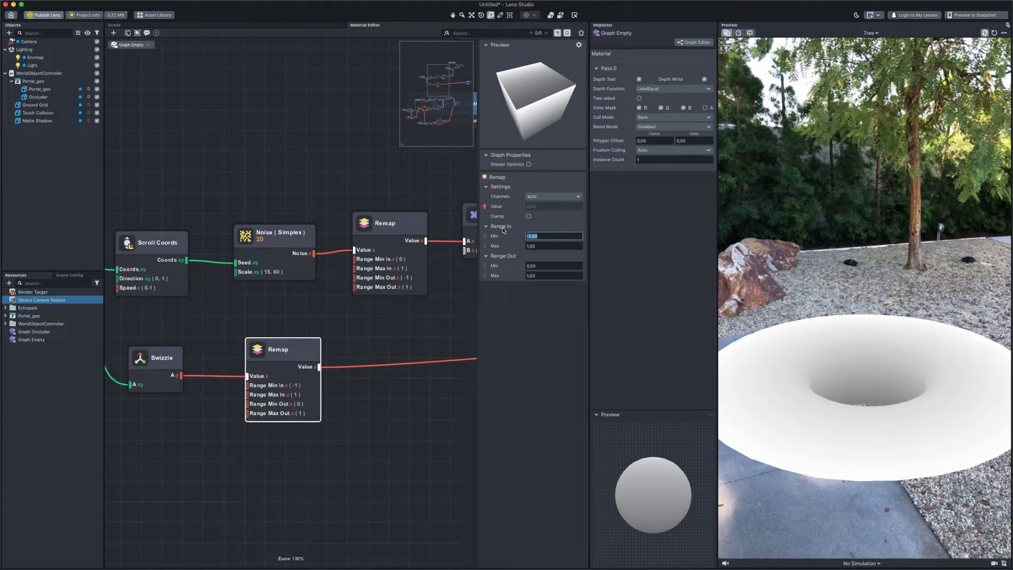
key("Tab")
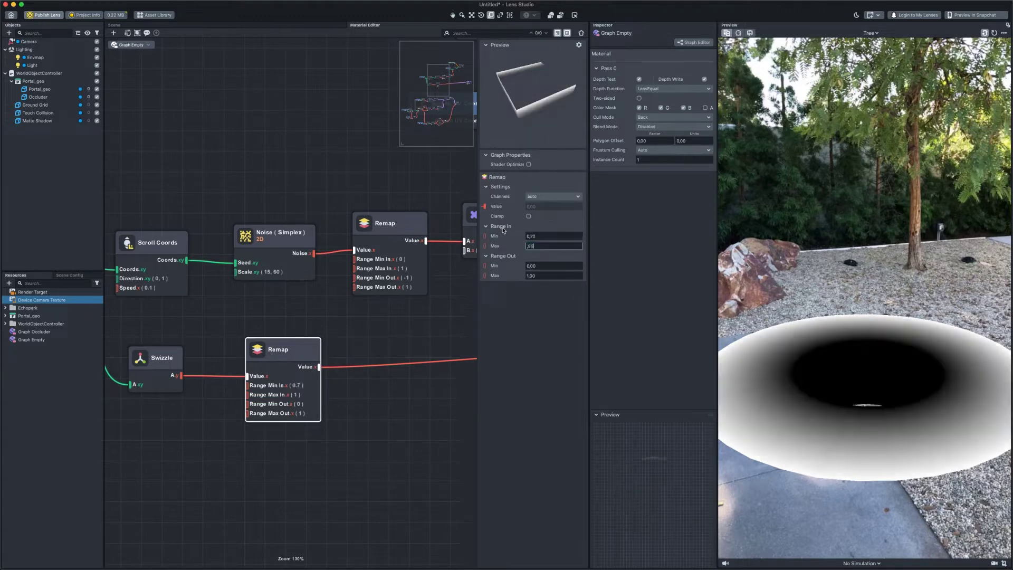
type(",95")
key("Tab")
type("1")
key("Tab")
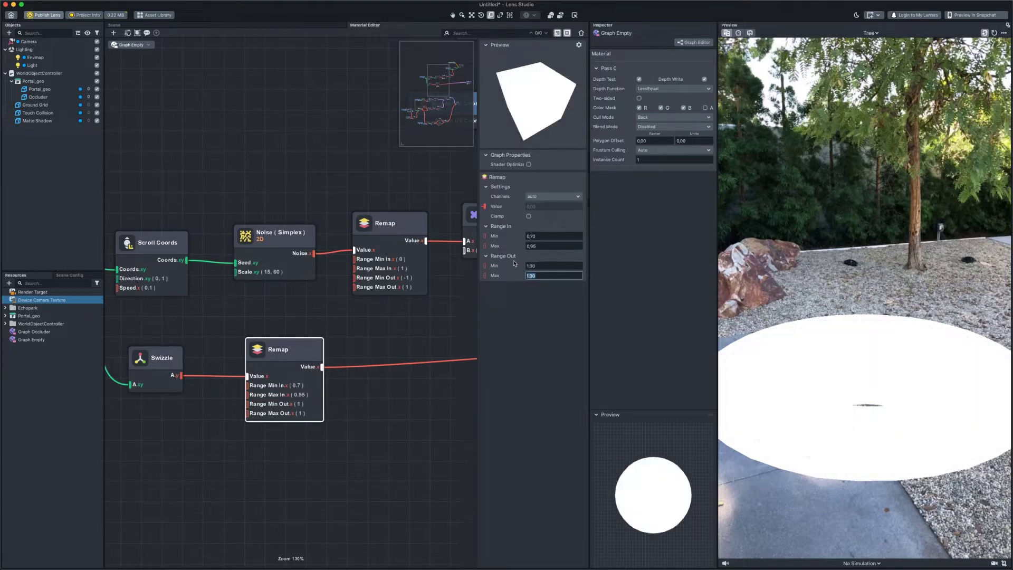
type("0")
key("Return")
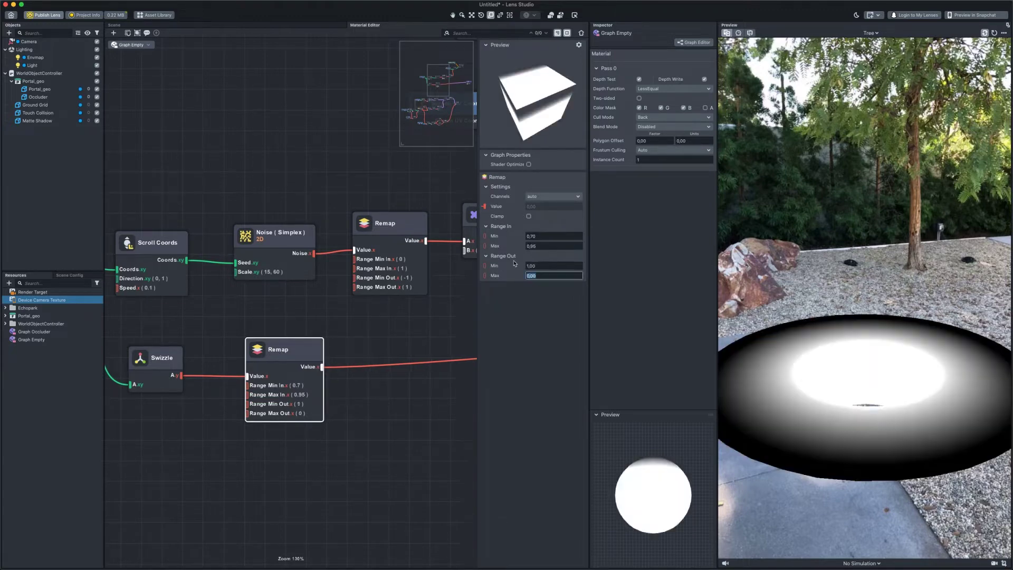
left_click(529, 216)
Step: Insert a Subtract node between the lower Remap and the shader, and feed the Simplex noise into its B input
middle_click_drag(398, 438, 301, 440)
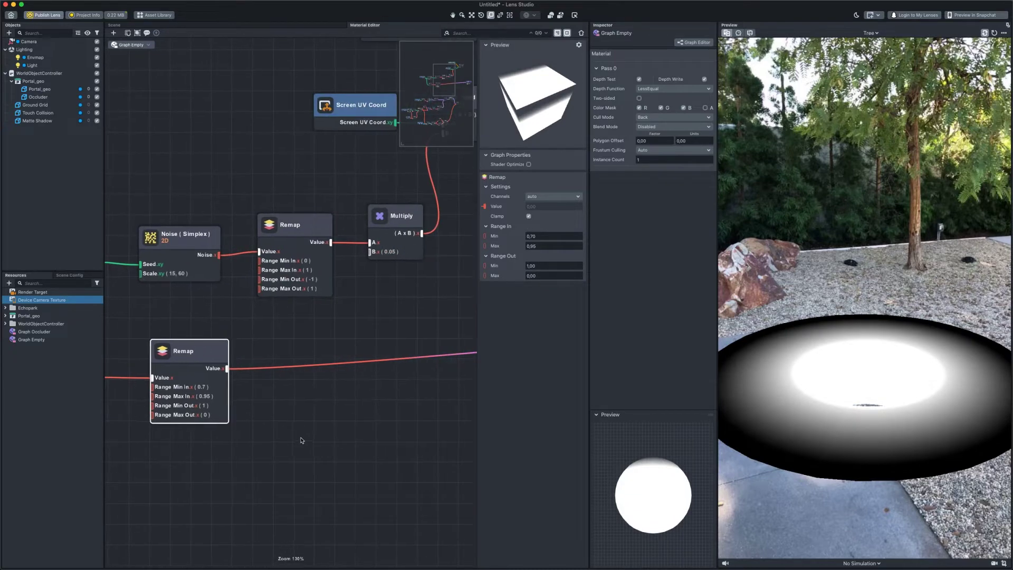
double_click(313, 407)
type("sub")
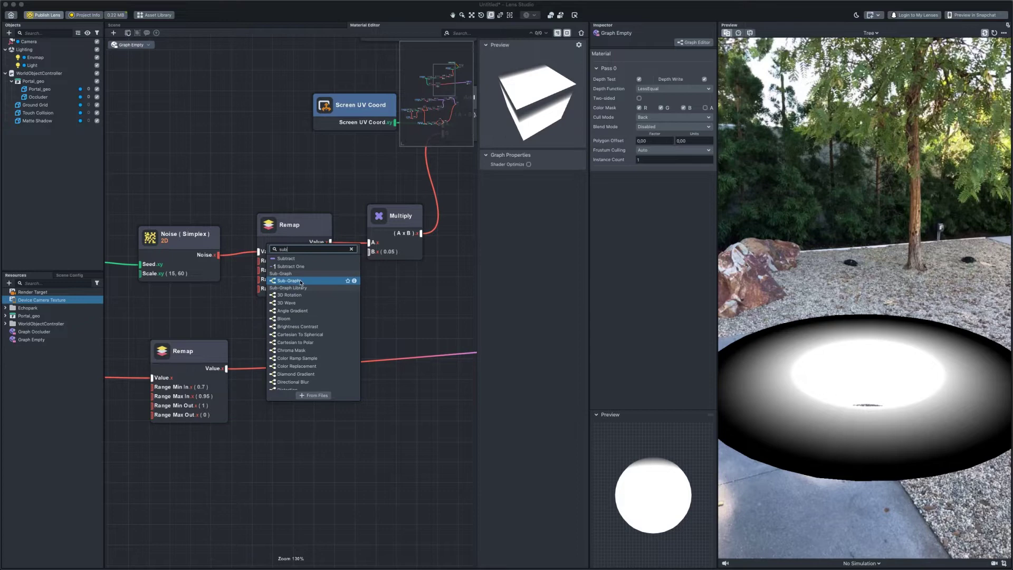
left_click(296, 259)
left_click_drag(341, 422, 314, 348)
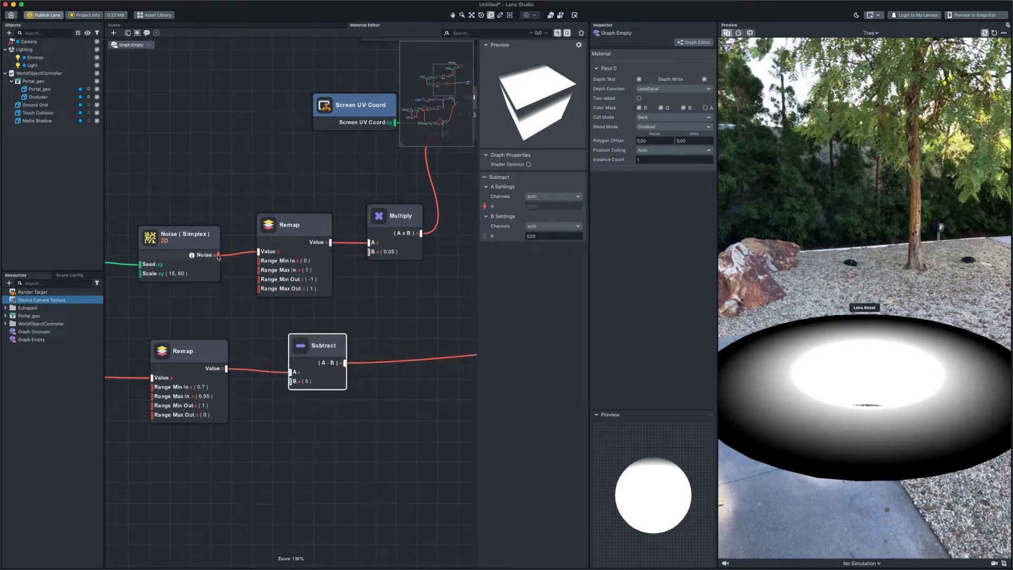
left_click_drag(218, 256, 290, 381)
Step: Insert an Add node after Subtract and connect the lower Remap's value to its B input, arranging the nodes clearly
right_click_drag(324, 238, 320, 237)
type("add")
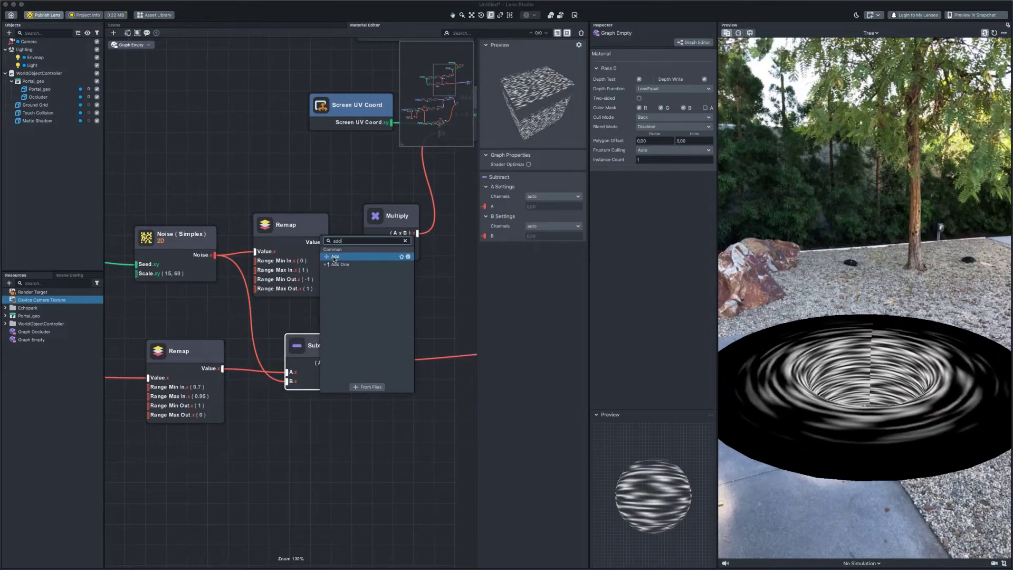
left_click(334, 258)
left_click_drag(396, 411, 398, 348)
left_click_drag(222, 369, 368, 382)
left_click_drag(320, 345, 314, 320)
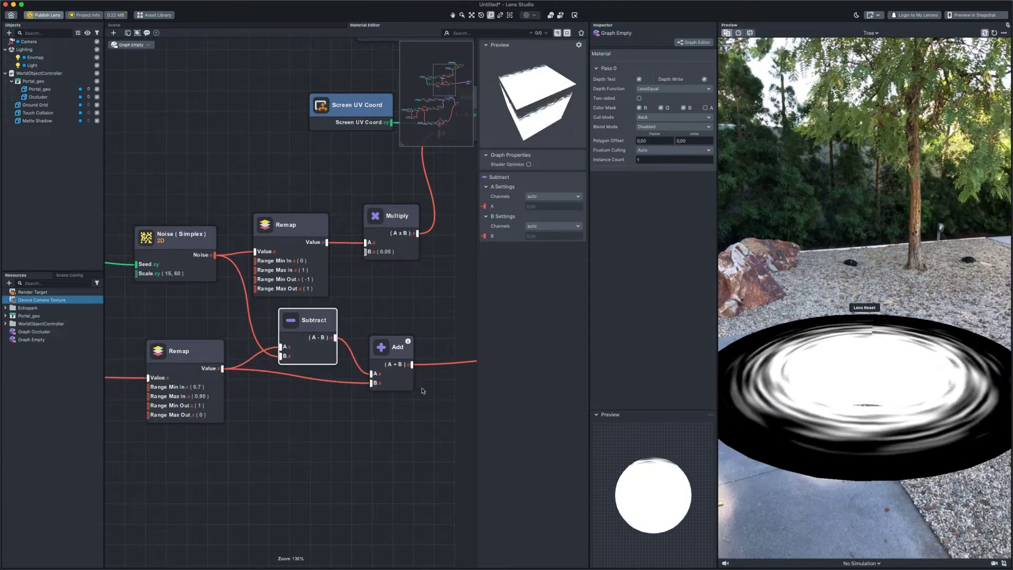
Step: Insert a Clamp node between the mask chain's Add node and the shader
scroll(396, 396, "right", 3)
double_click(367, 405)
type("cl")
left_click(341, 262)
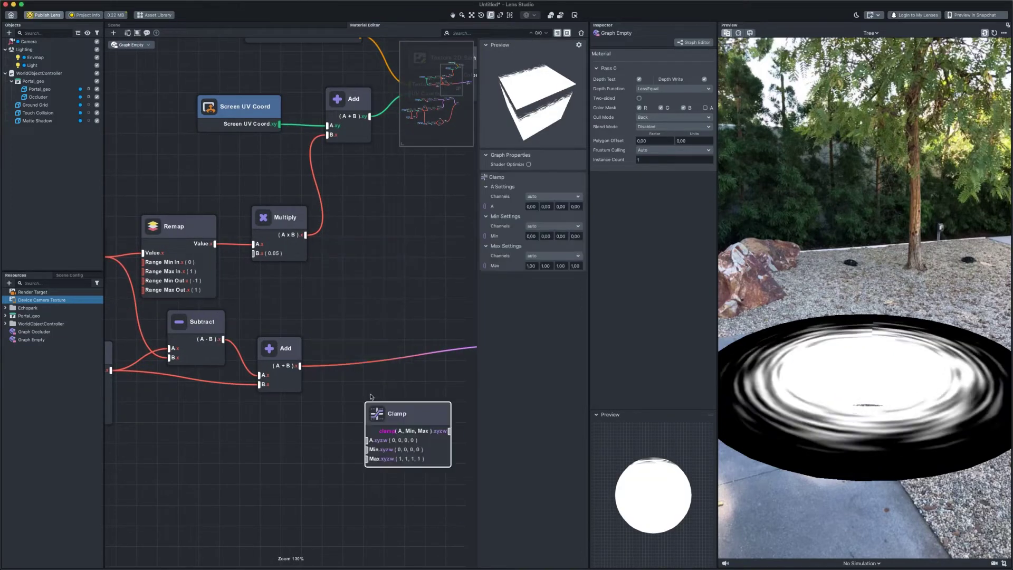
left_click_drag(393, 419, 362, 340)
Step: Move the mask nodes from the lower Remap through Clamp together, slightly farther below the noise chain
scroll(337, 401, "down", 8)
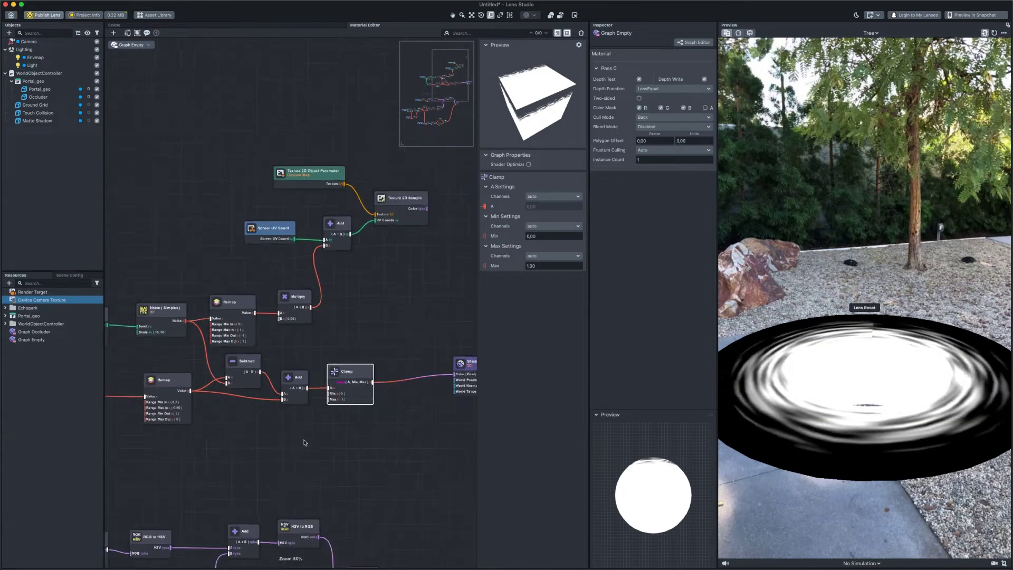
left_click_drag(157, 435, 362, 373)
left_click_drag(353, 374, 328, 393)
left_click(328, 441)
Step: Add a Construct Vector node with Input 1 set to 3 dimensions and feed it the color chain's final Add output
scroll(328, 441, "right", 2)
scroll(328, 441, "down", 1)
scroll(329, 442, "up", 3)
right_click(338, 457)
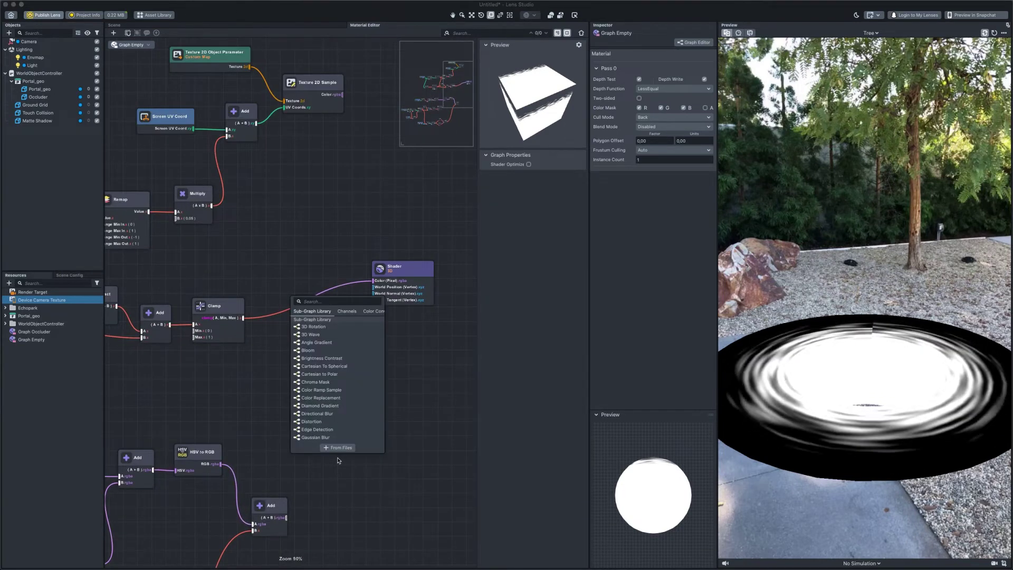
type("vect")
left_click(324, 347)
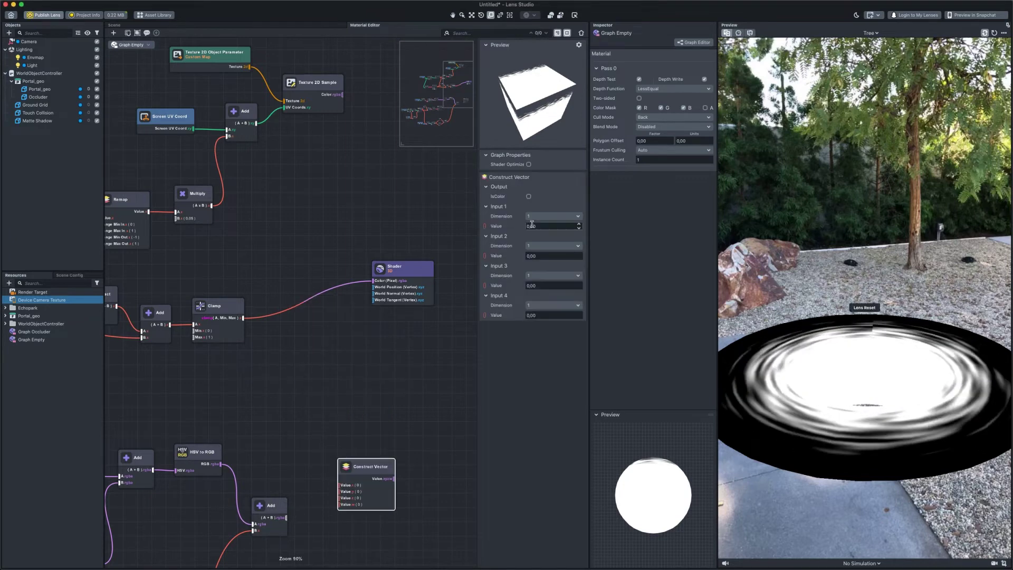
left_click_drag(287, 517, 338, 484)
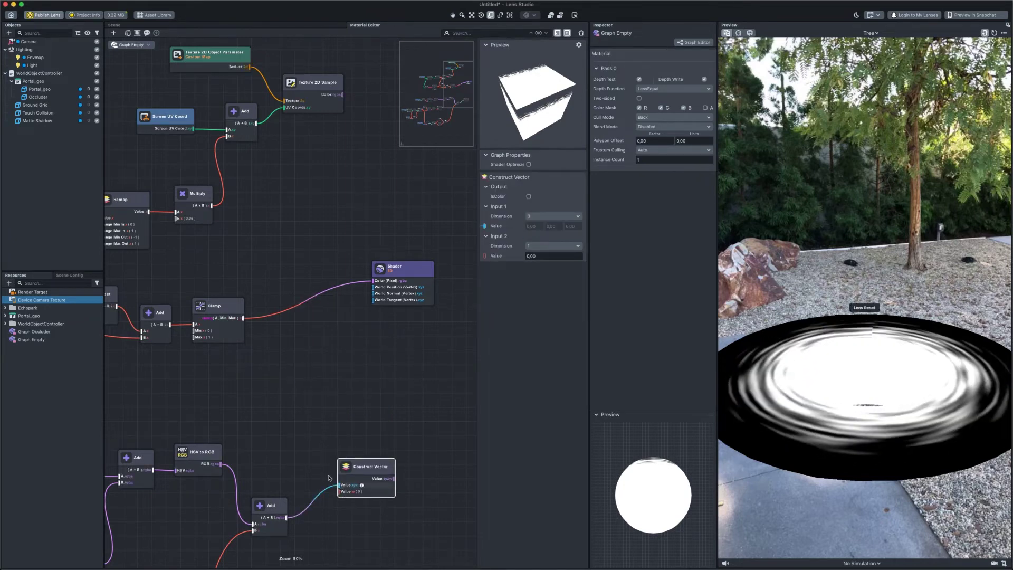
Step: Connect the Clamp output to Construct Vector's second value and move the node up between the two chains
left_click_drag(243, 318, 356, 465)
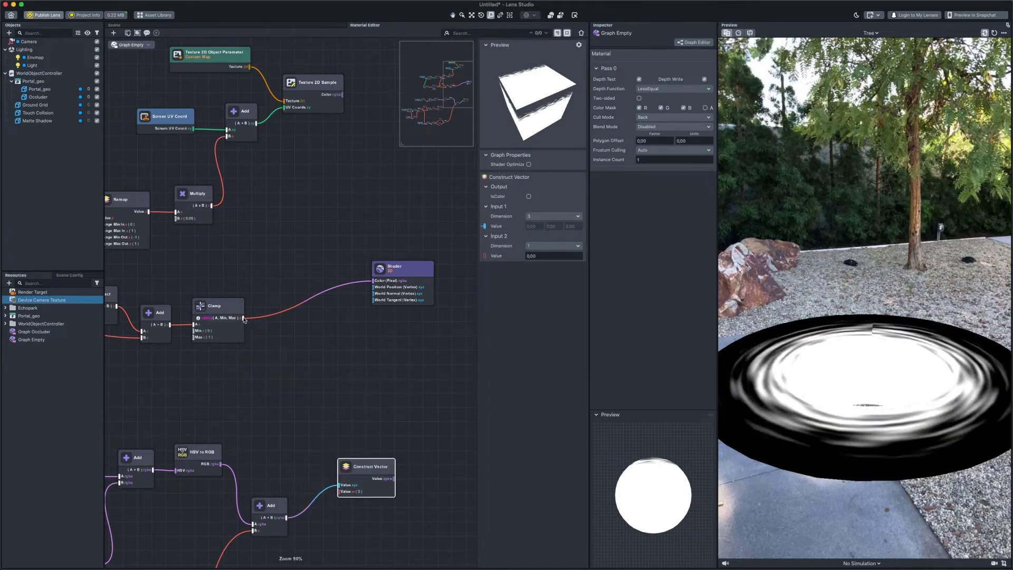
left_click_drag(243, 317, 339, 491)
left_click_drag(369, 466, 353, 391)
Step: Move the Shader node farther from the chains and add a Blend node in front of it
left_click_drag(380, 274, 450, 282)
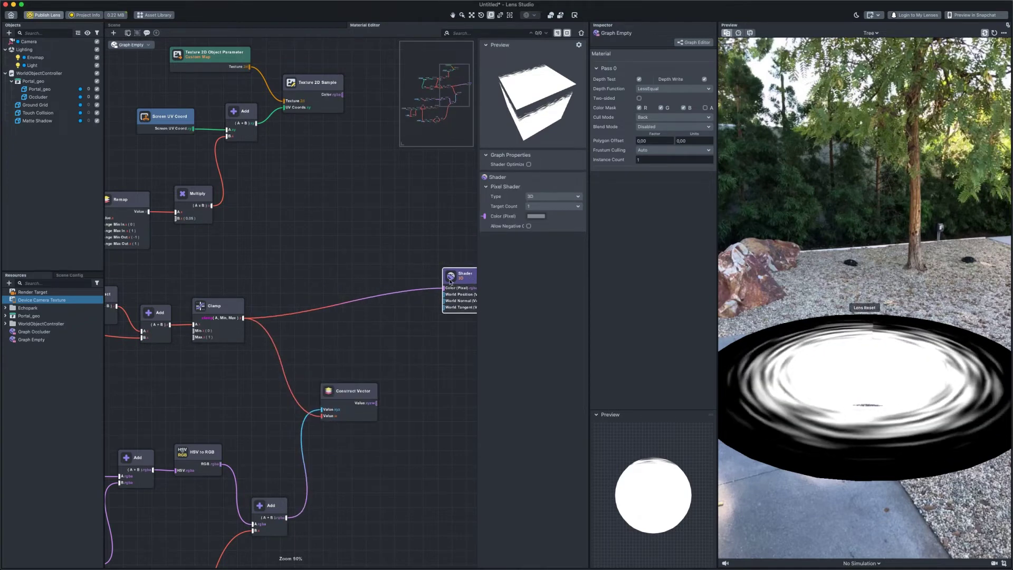
scroll(319, 281, "right", 5)
left_click_drag(342, 309, 391, 299)
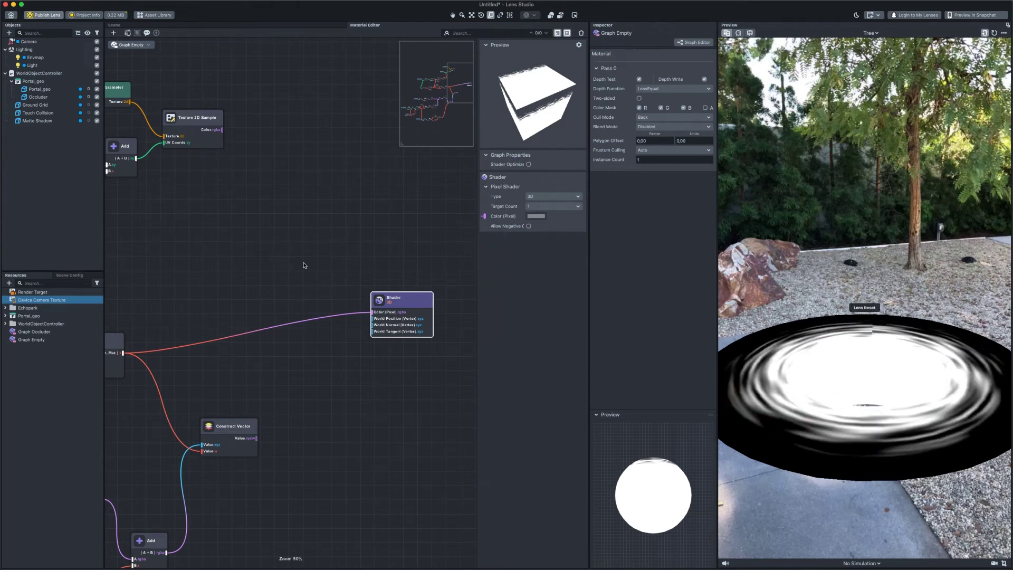
double_click(303, 265)
type("bl")
left_click(287, 328)
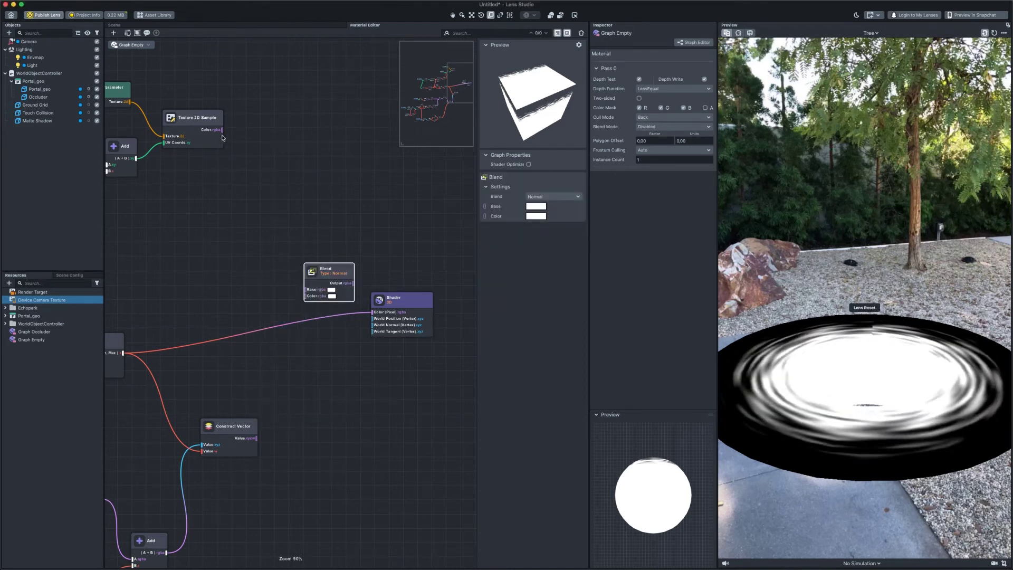
Step: Connect Texture 2D Sample to Blend's Base, Construct Vector to its Color, and the Blend output to the shader's pixel color
left_click_drag(222, 130, 305, 289)
left_click_drag(256, 438, 305, 296)
left_click_drag(393, 300, 419, 271)
left_click_drag(353, 283, 398, 284)
scroll(297, 359, "down", 5)
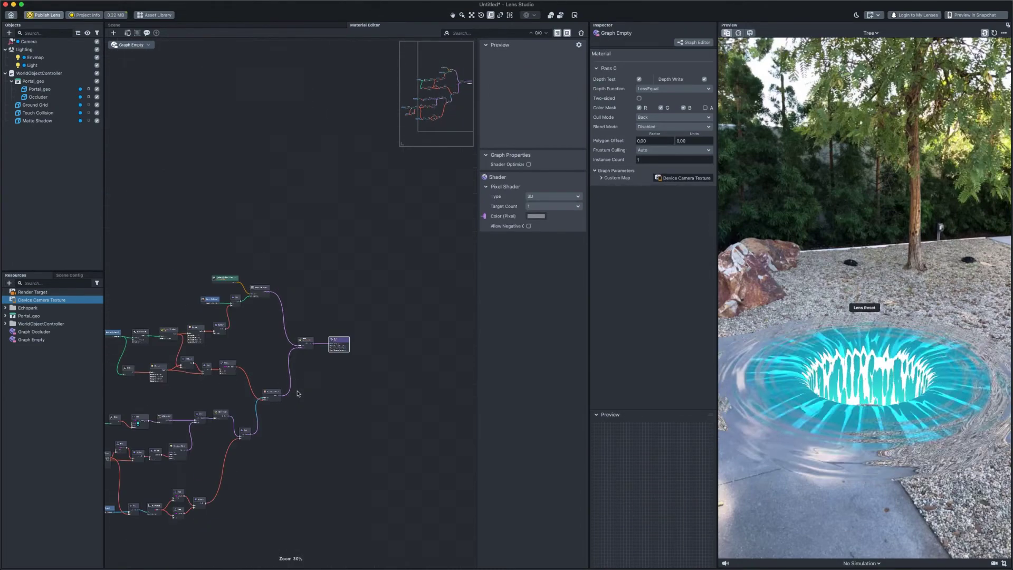
scroll(352, 384, "left", 2)
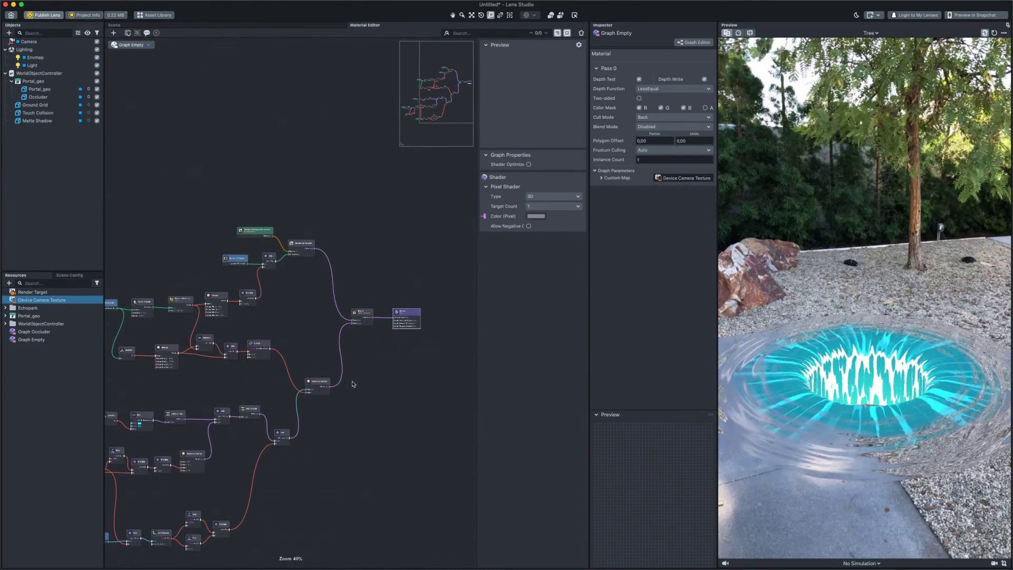